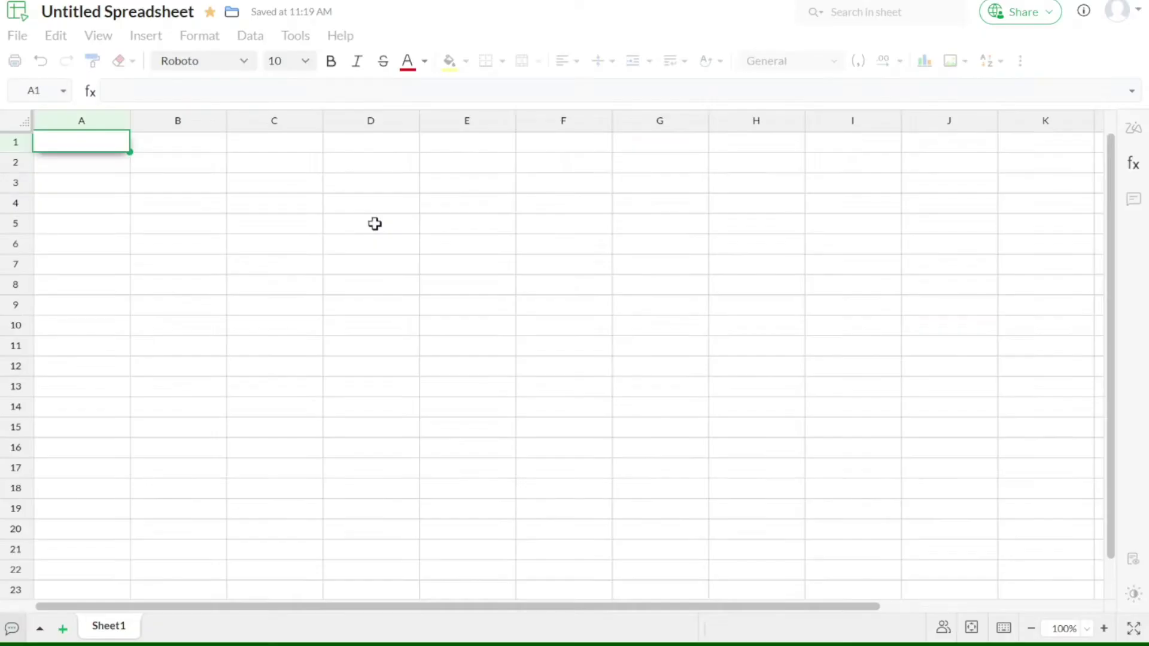
- Enter =54652+45161 in cell D5 so it shows 99813
click(374, 223)
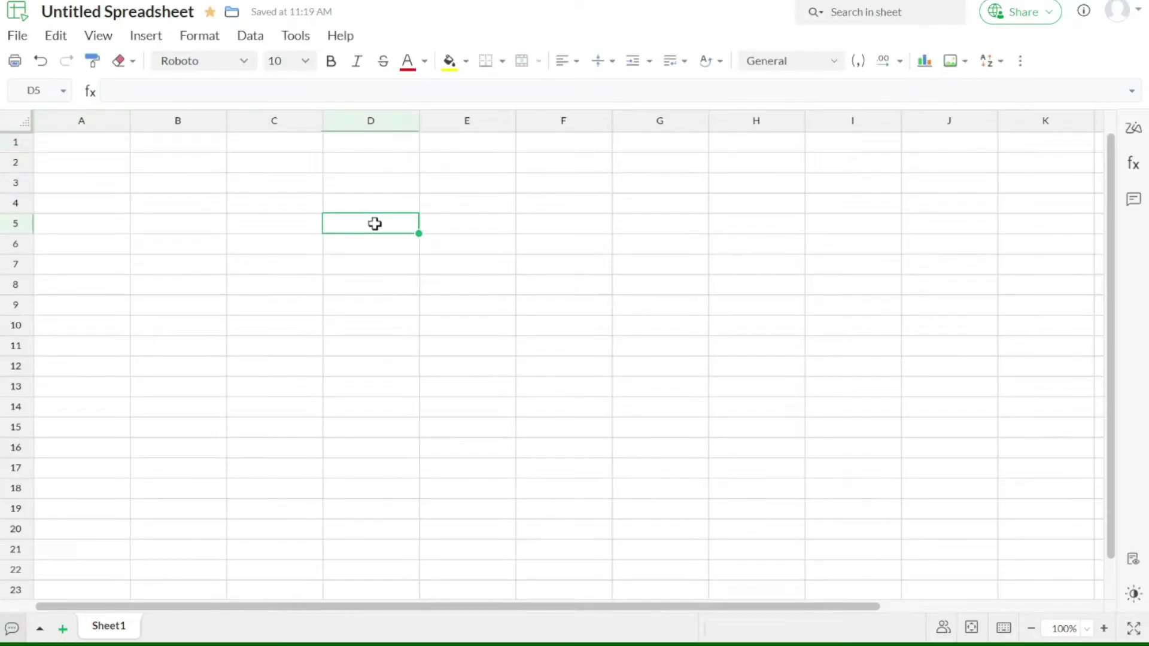
text(=54652+45161)
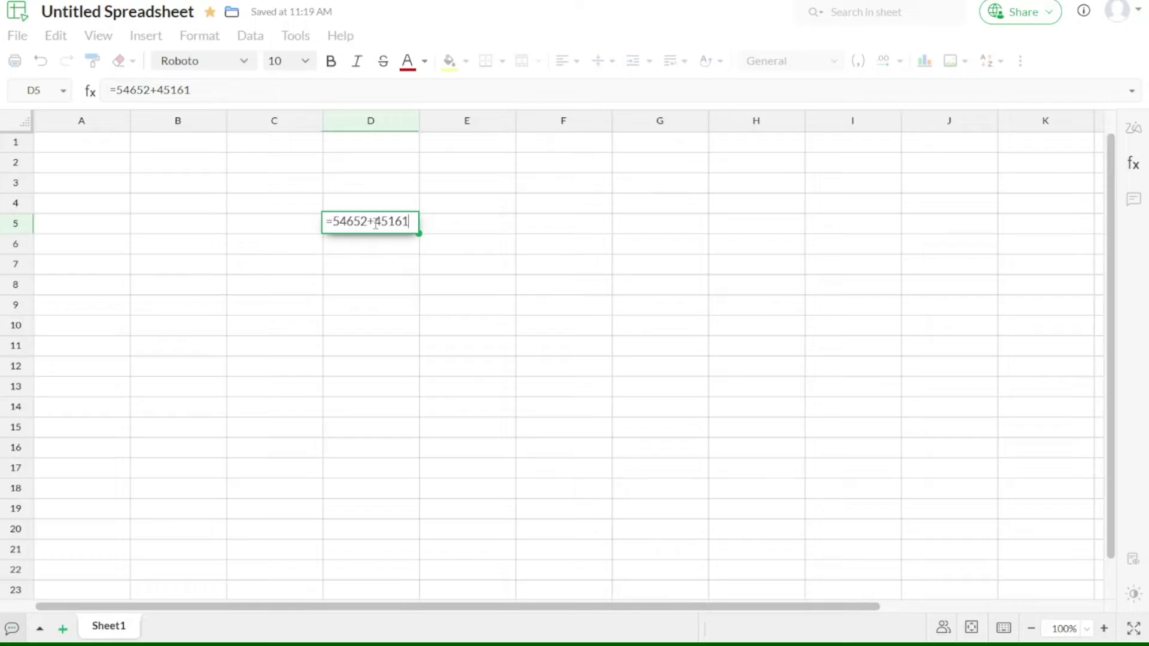
key(Return)
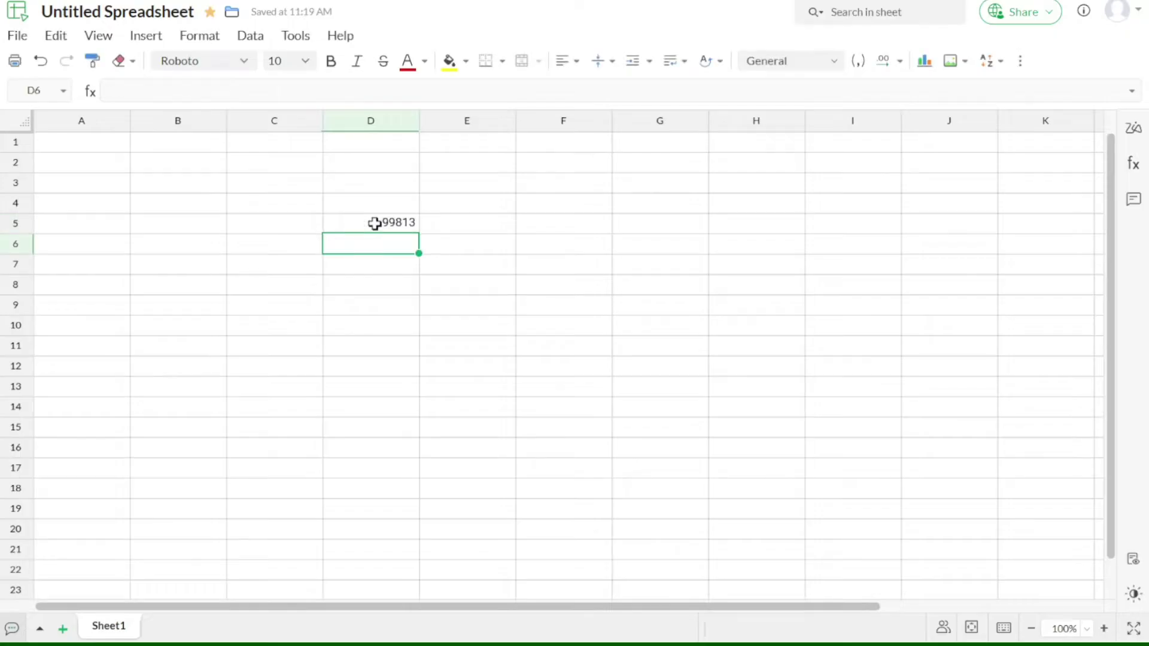
- Insert a chart from D5 and browse the Bar and Line chart suggestions
click(151, 38)
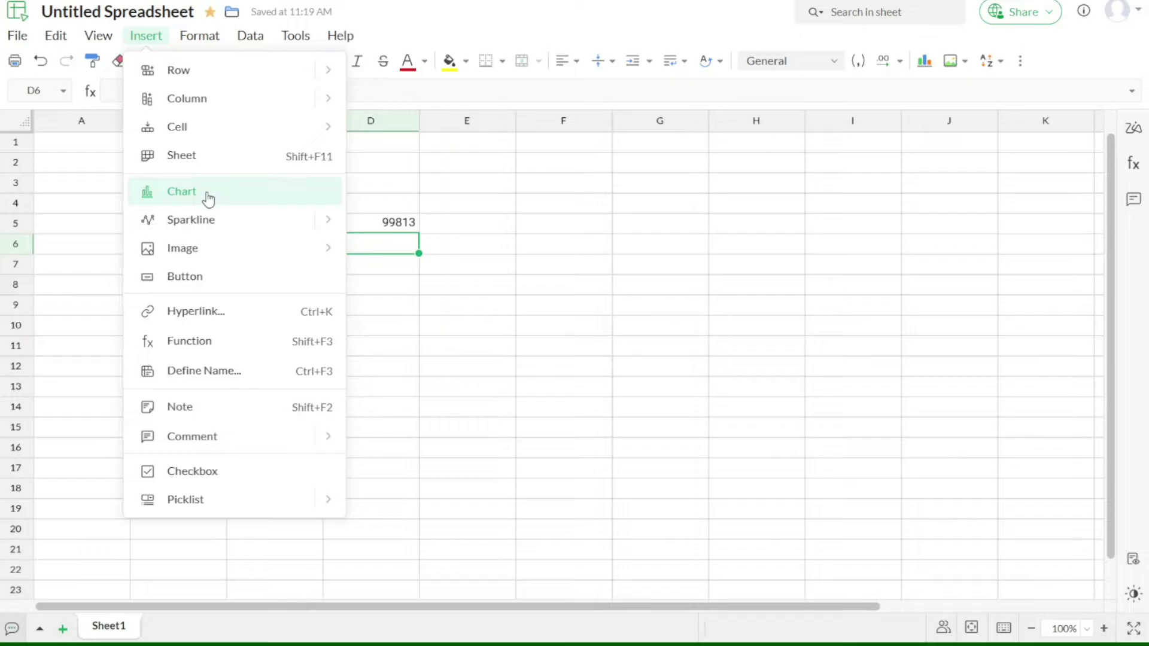
click(230, 193)
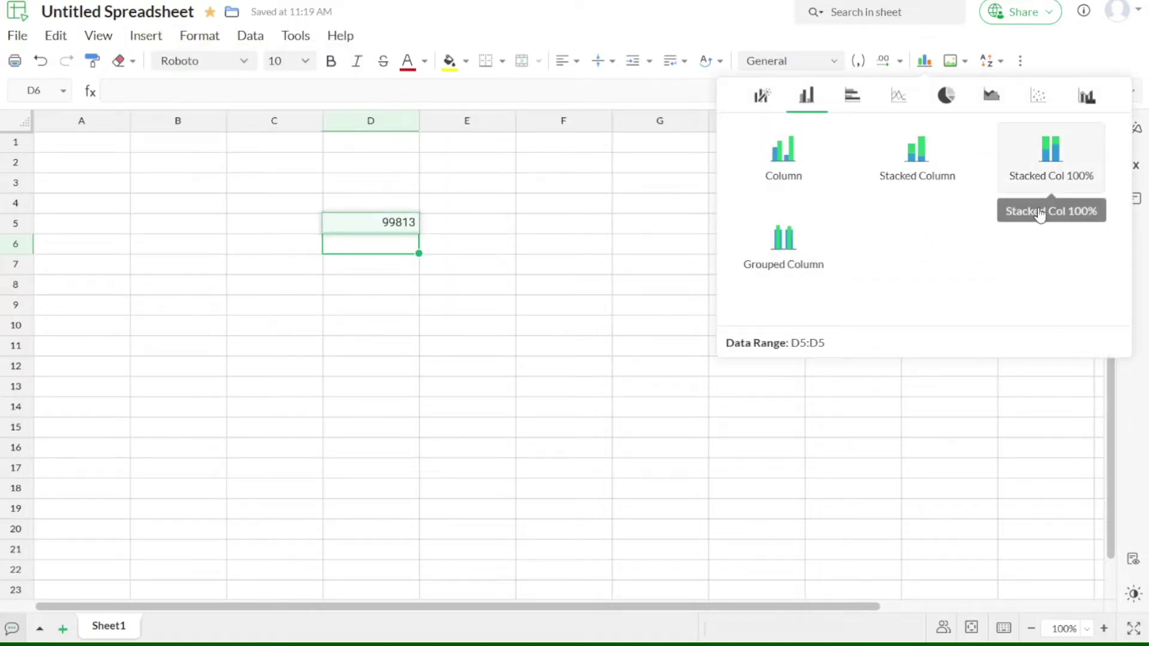
click(854, 102)
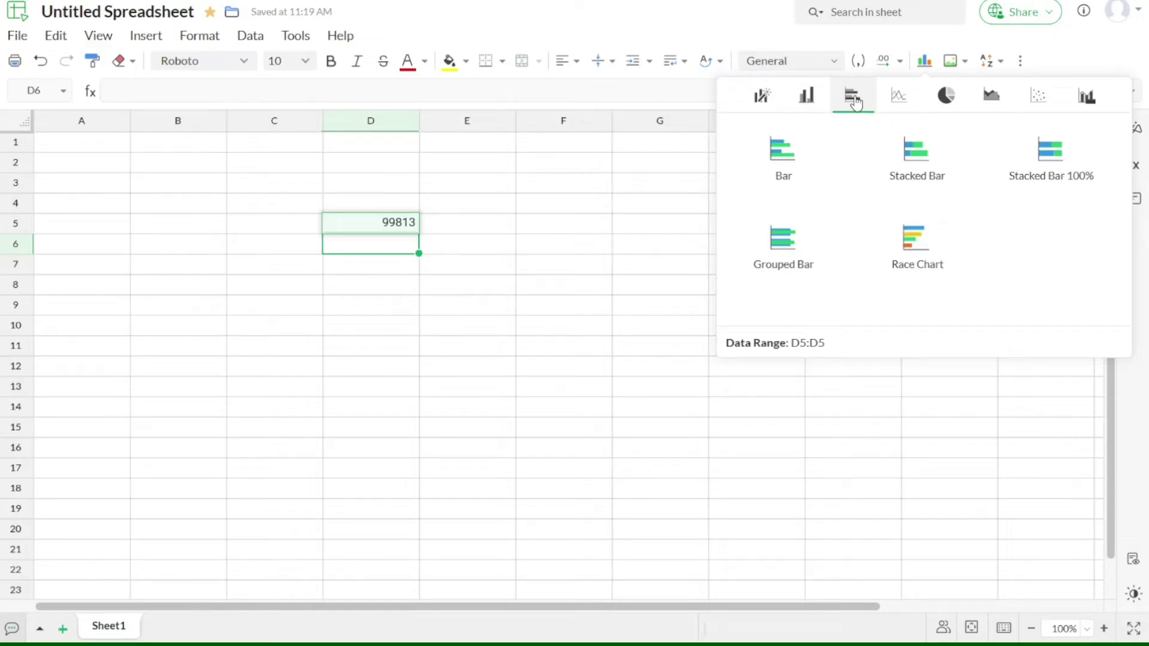
click(899, 103)
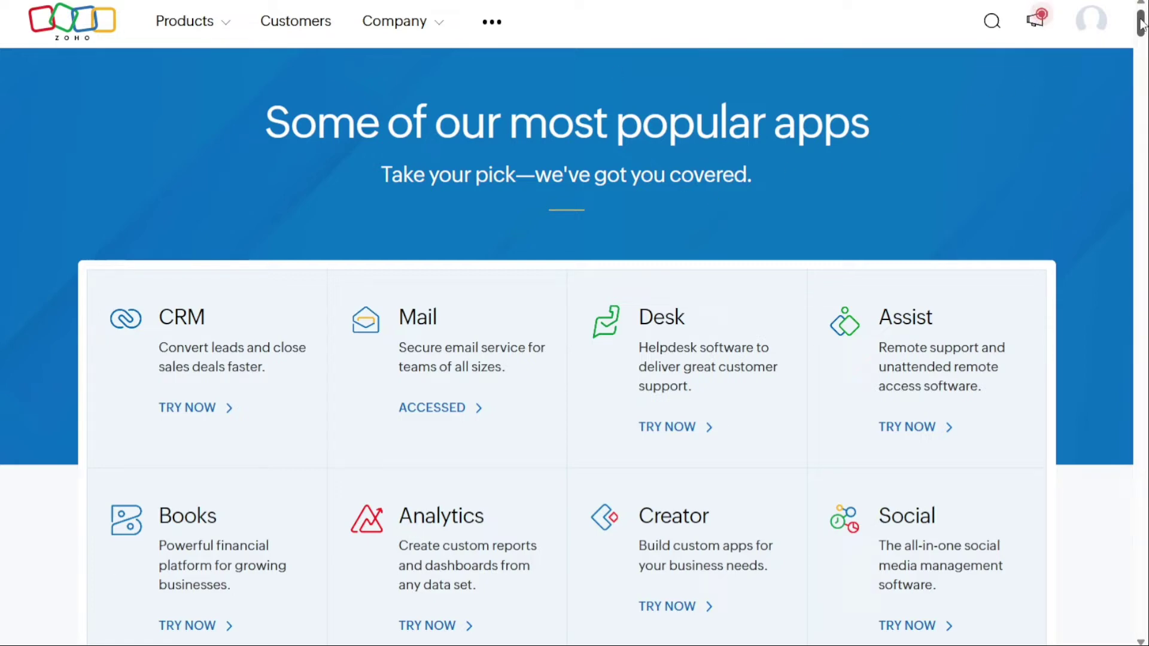
- Scroll the Zoho apps page to the Sales apps: CRM, Forms, SalesIQ, Bookings, Bigin, Sign
drag(1142, 24, 1142, 30)
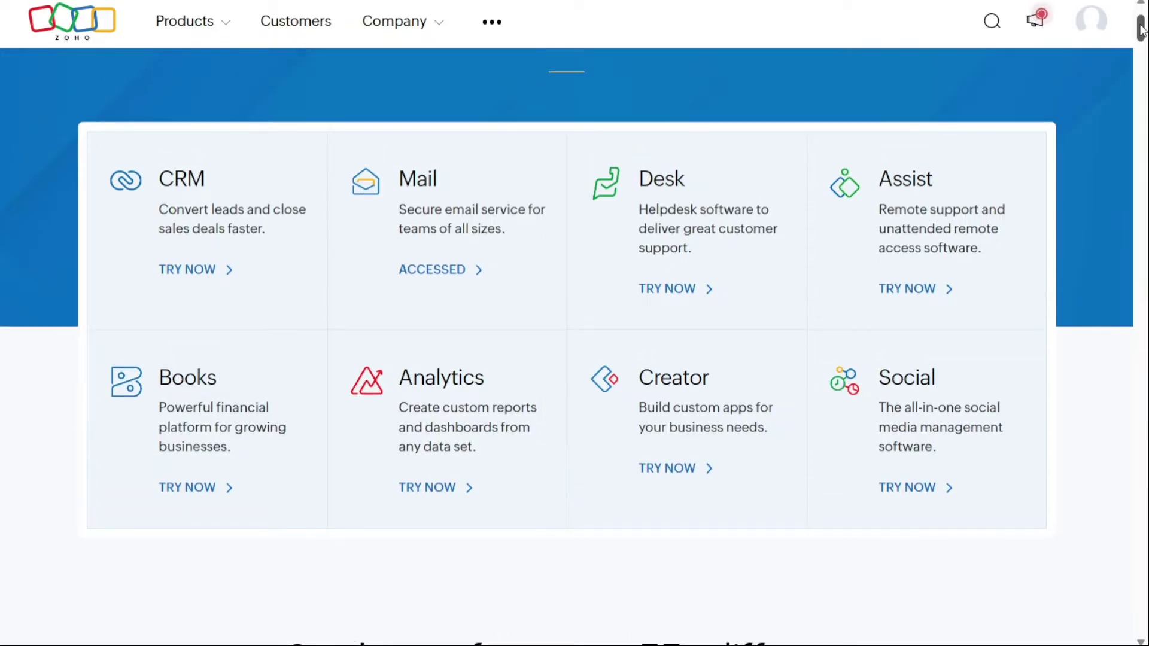
scroll(721, 144, down, 10)
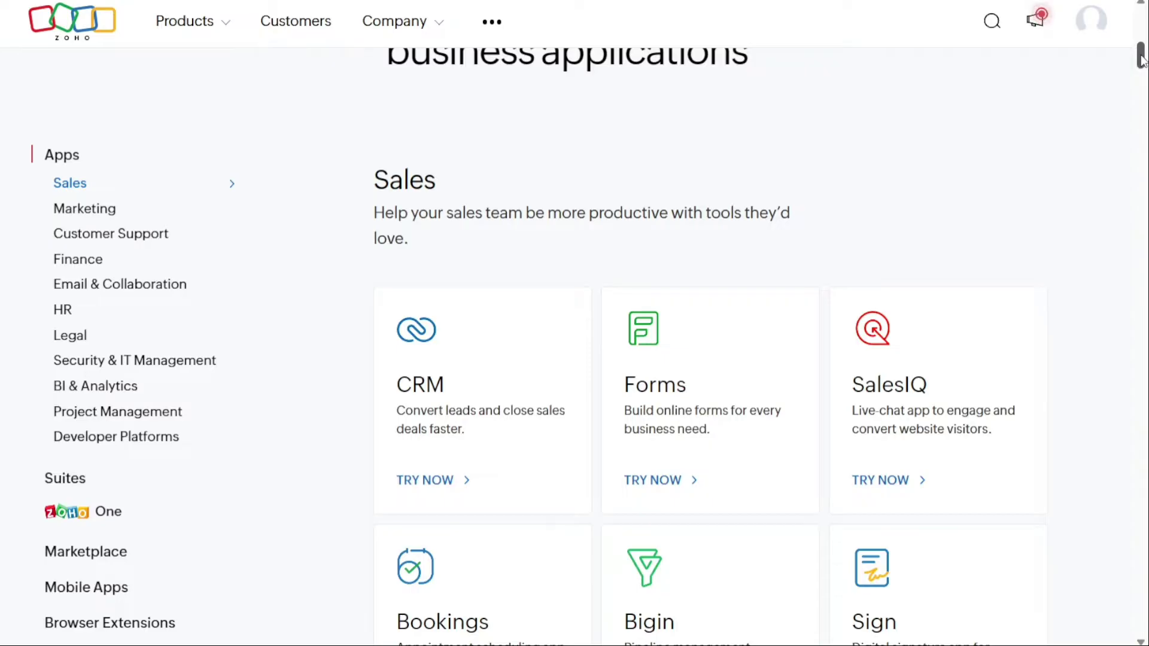
- Scroll the Zoho Sheet product page and enter the app's My Spreadsheets dashboard
drag(1141, 58, 1142, 219)
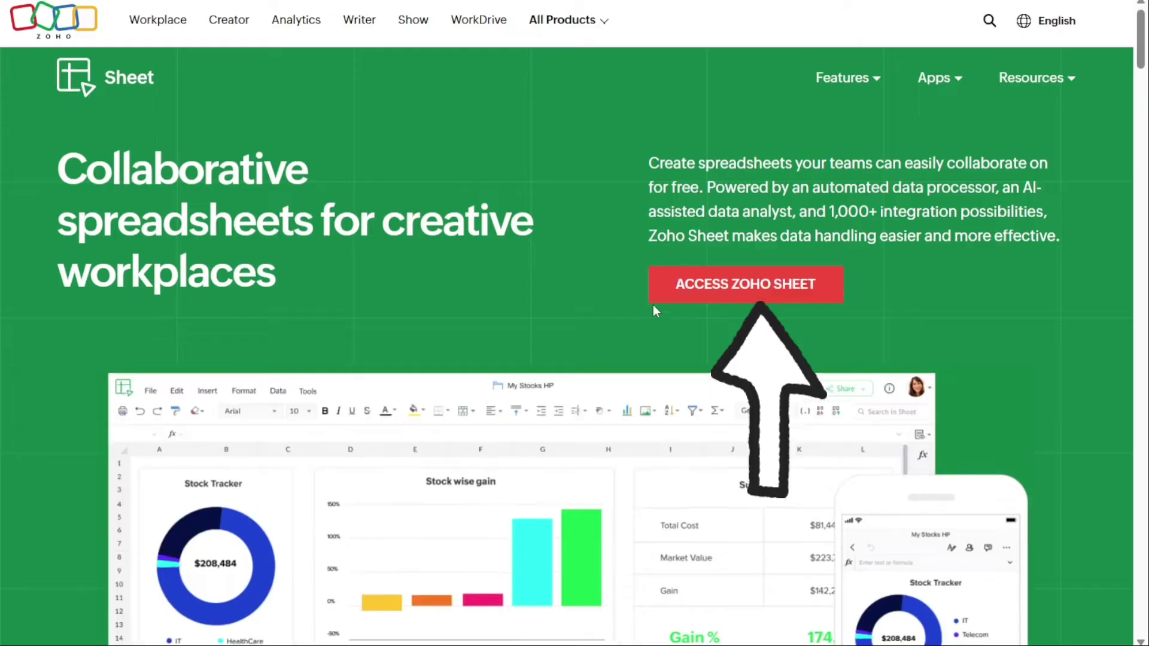
click(709, 306)
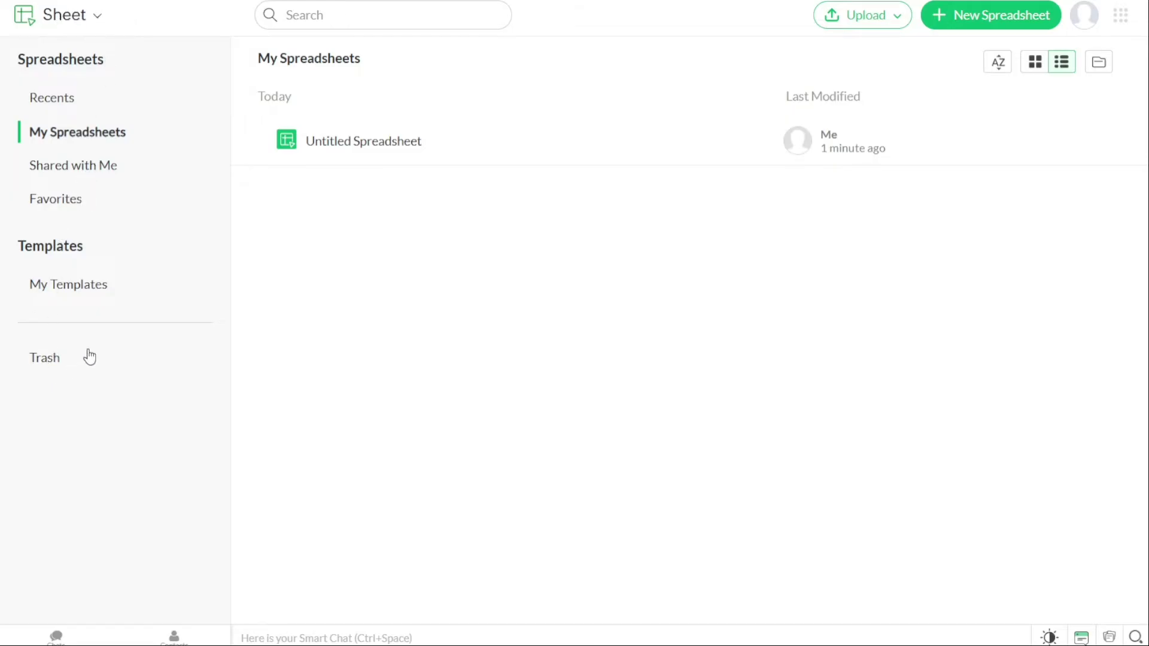
- Use the Zoho app switcher to move from Sheet to Writer's My Documents
click(96, 26)
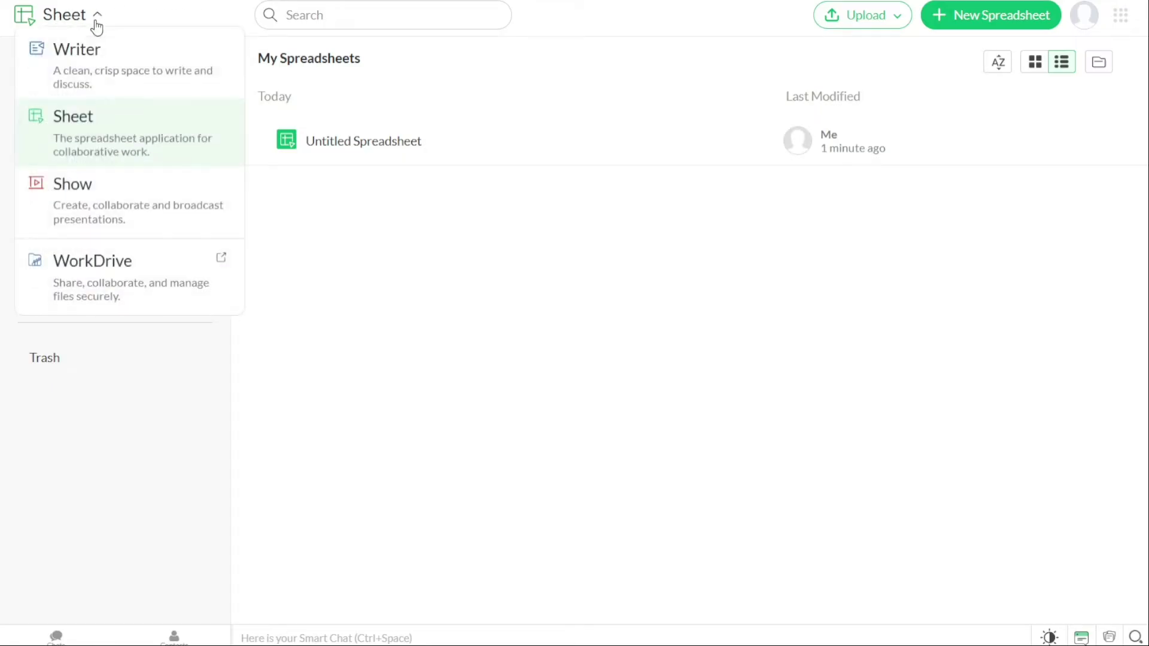
click(155, 13)
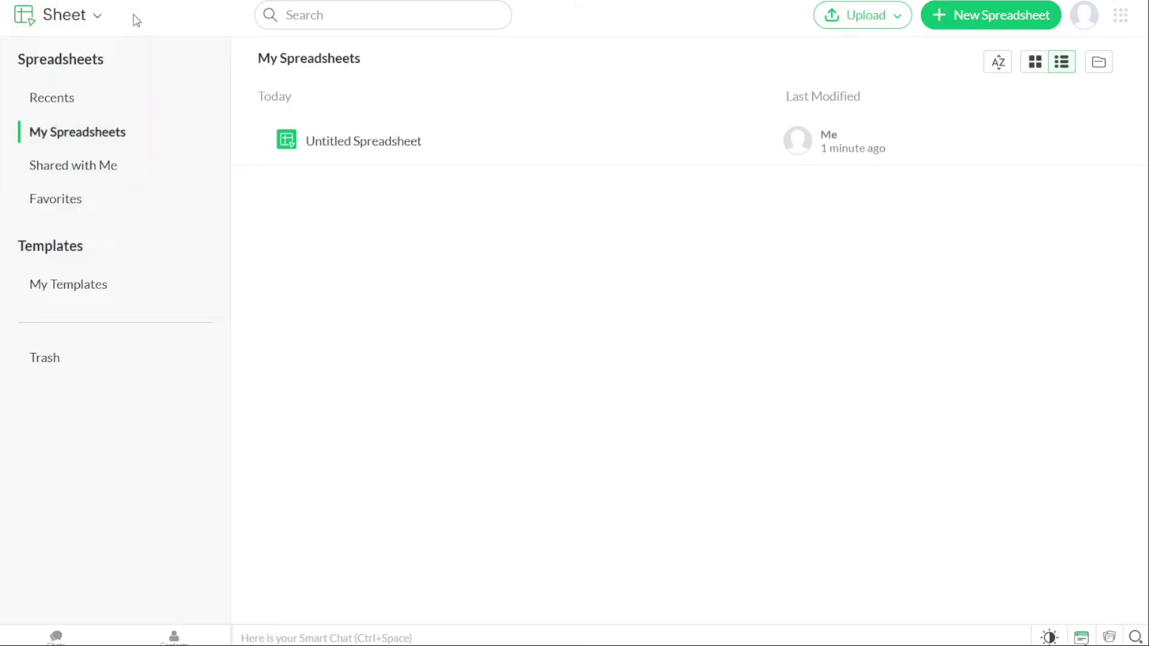
click(83, 23)
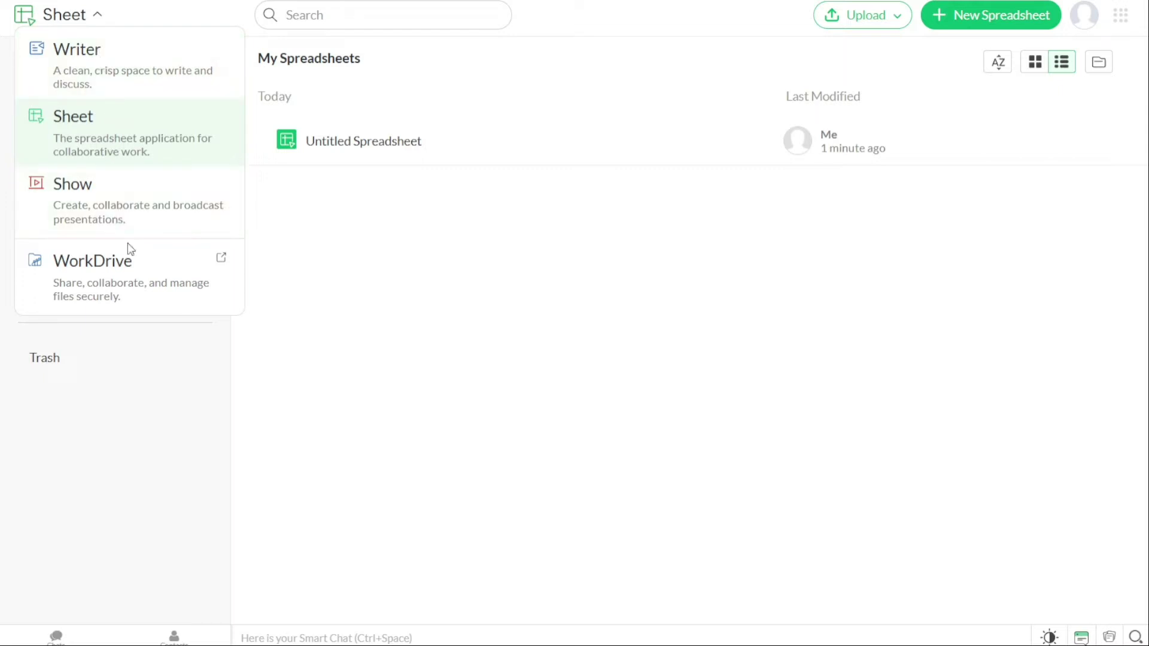
click(114, 66)
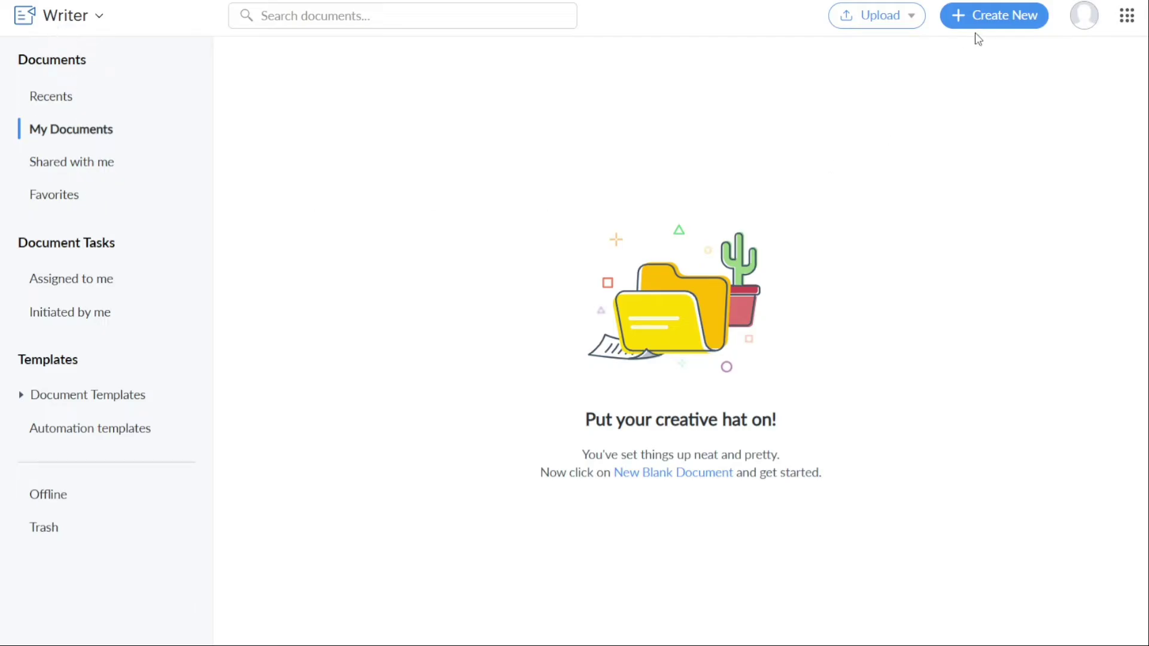
- Return from Writer to Zoho Sheet's My Spreadsheets through the app switcher
click(95, 14)
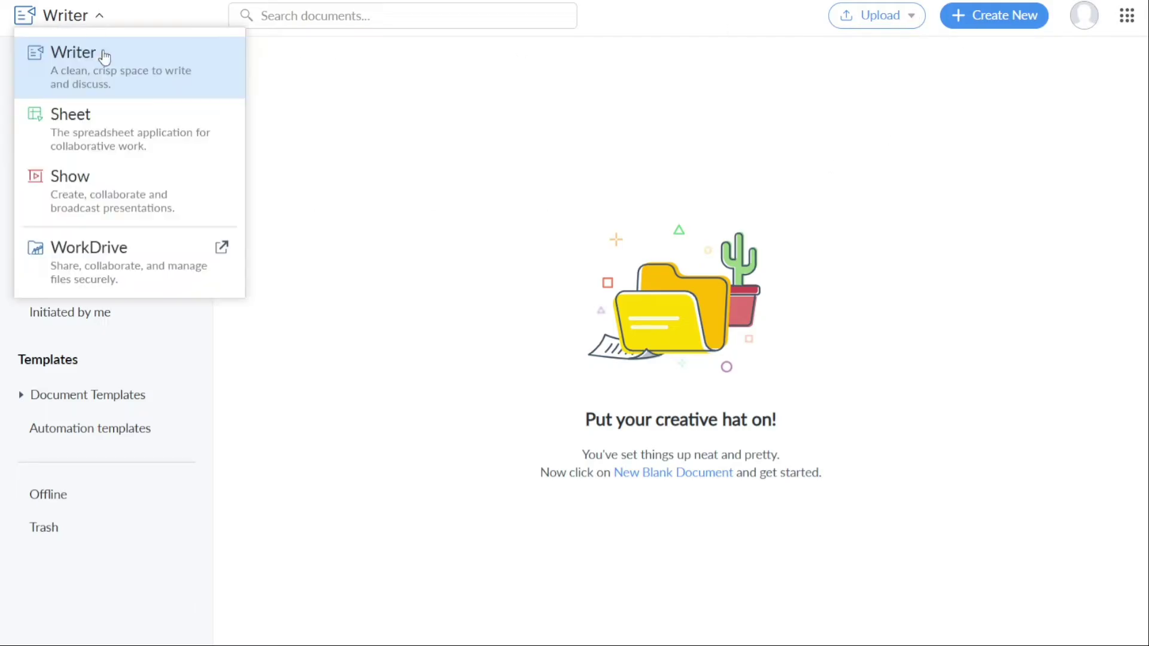
click(142, 136)
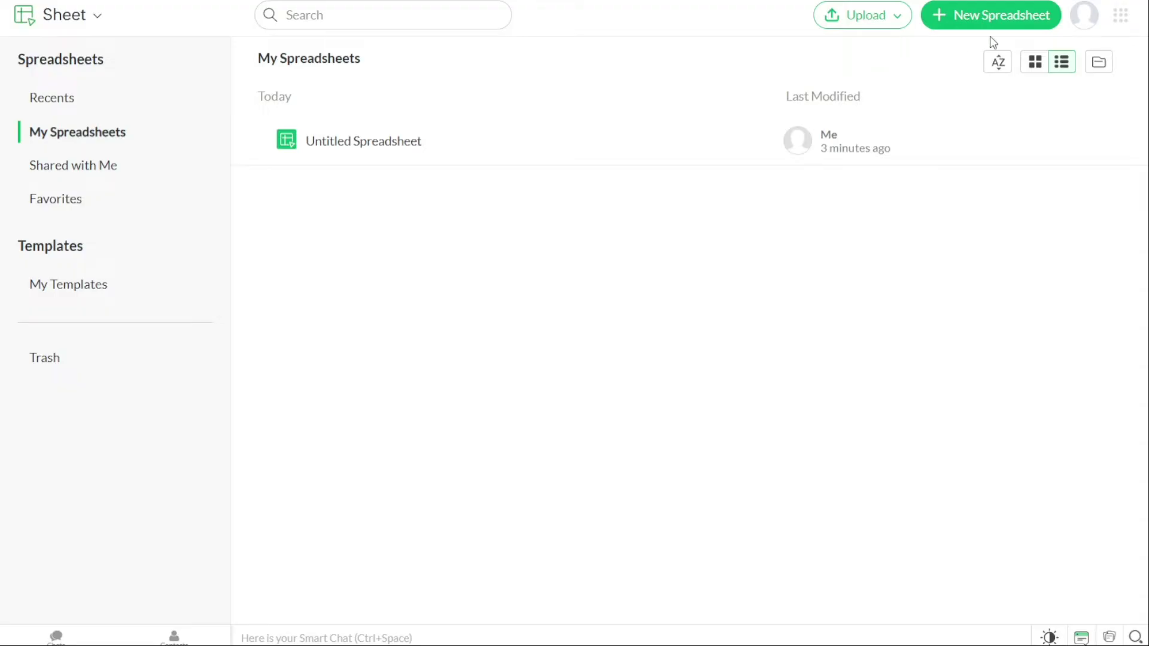
click(866, 18)
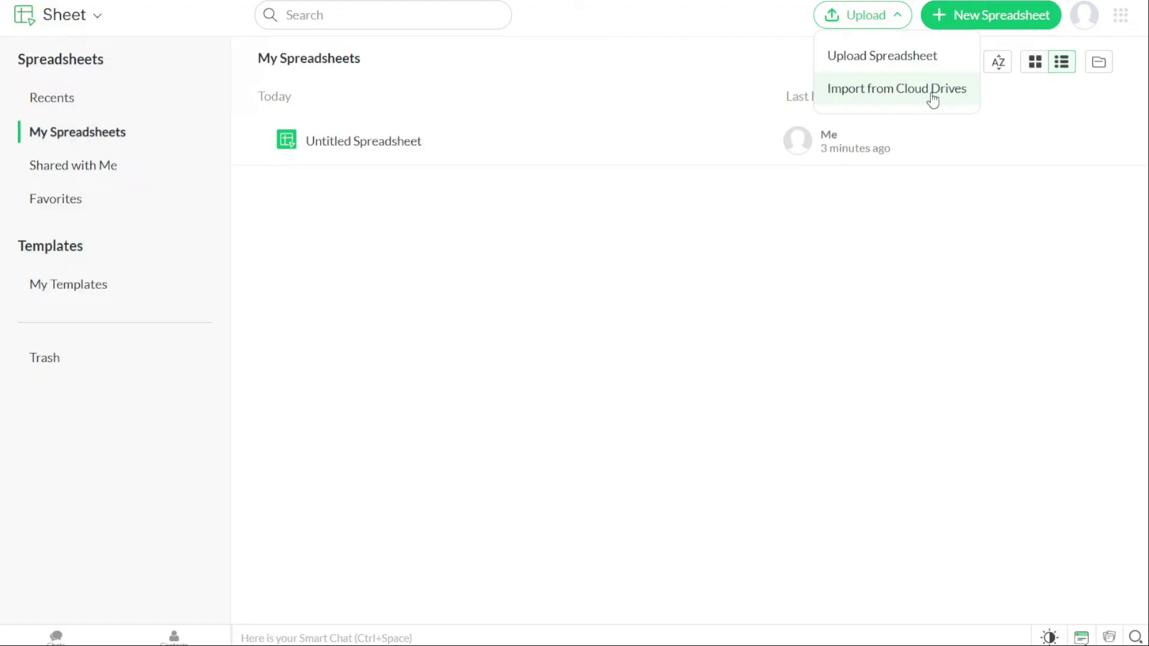
click(1019, 40)
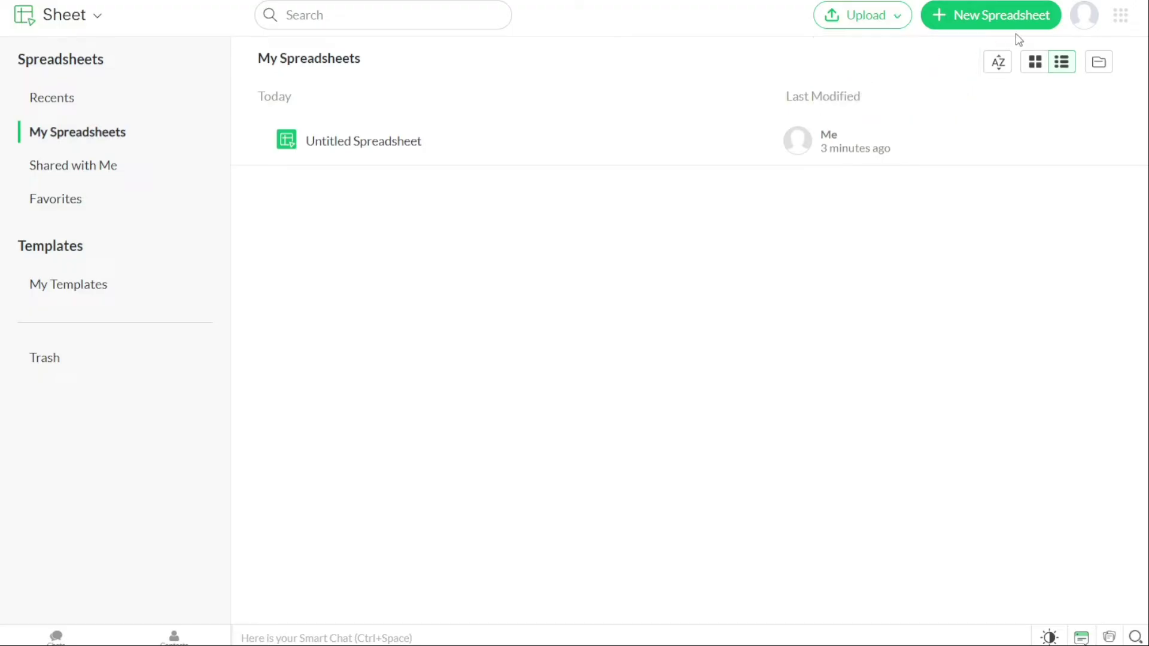
- Start a new spreadsheet with 'Here' in A1 and =100+555 in B1, showing 655
click(991, 15)
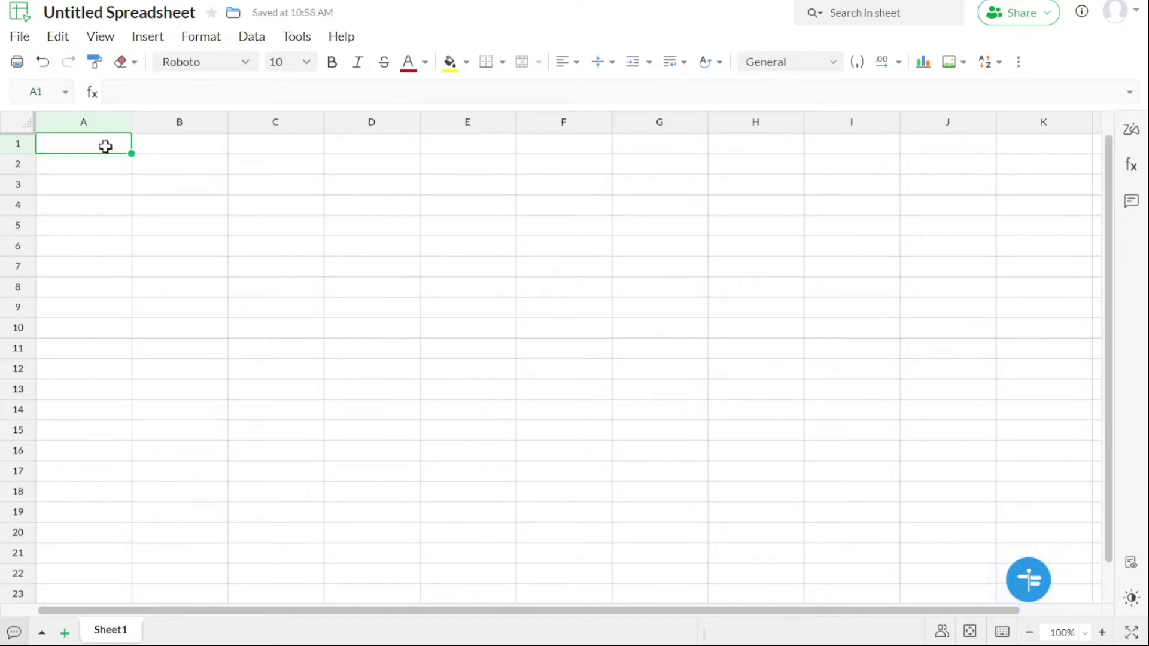
text(Here)
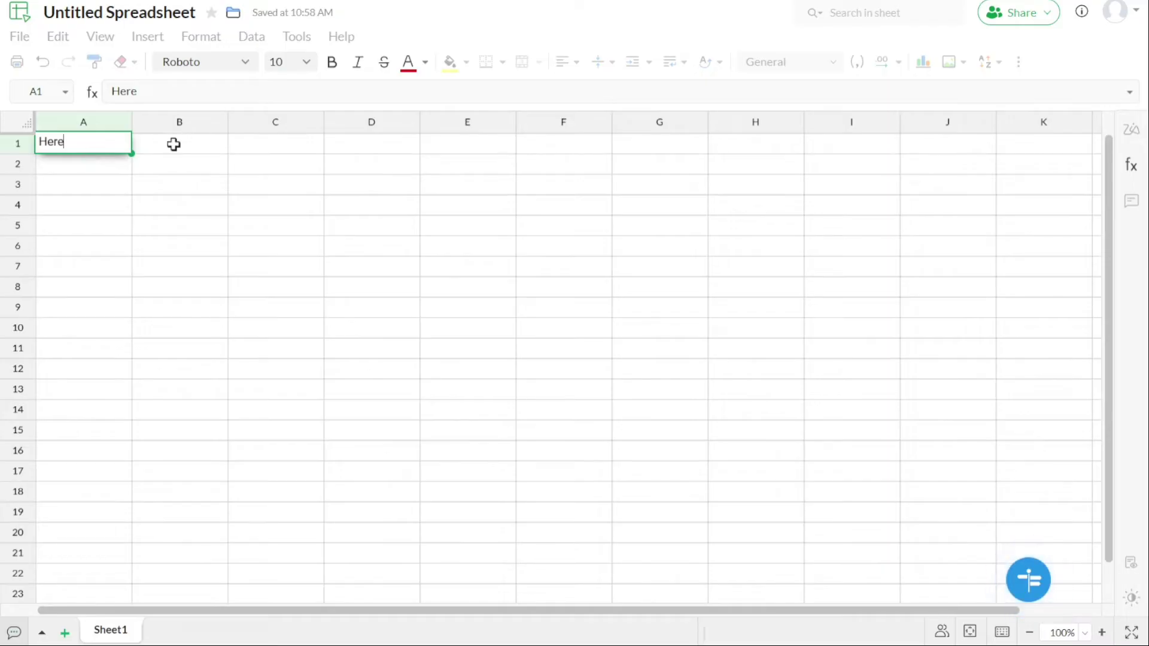
click(173, 144)
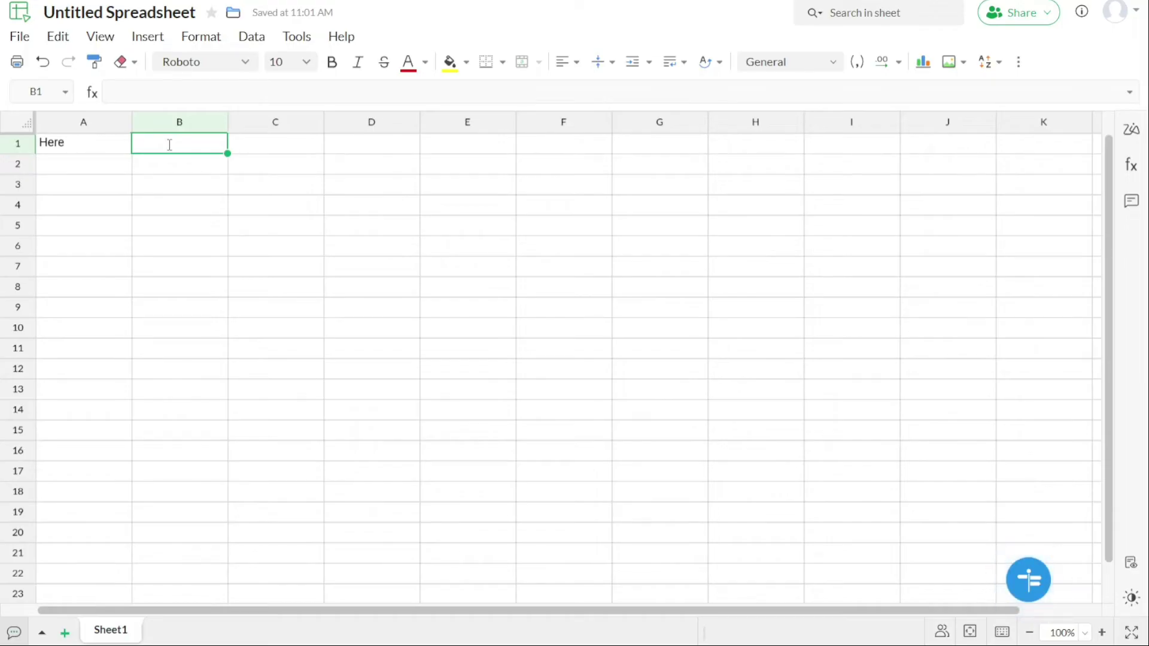
text(=)
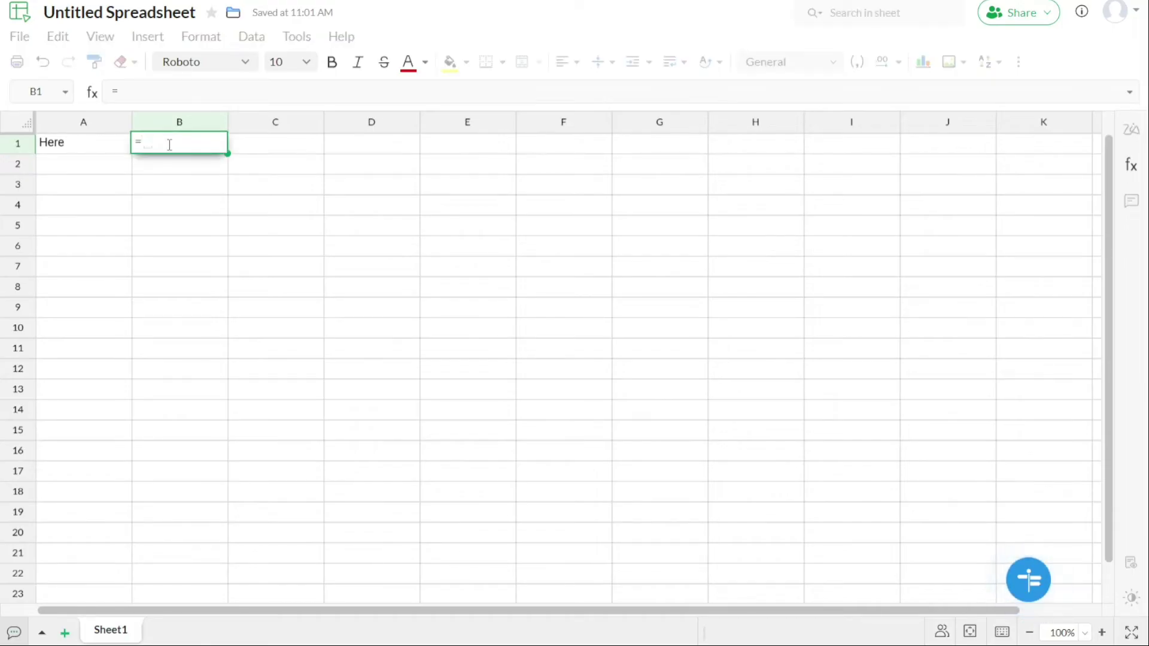
text(100+555)
key(Return)
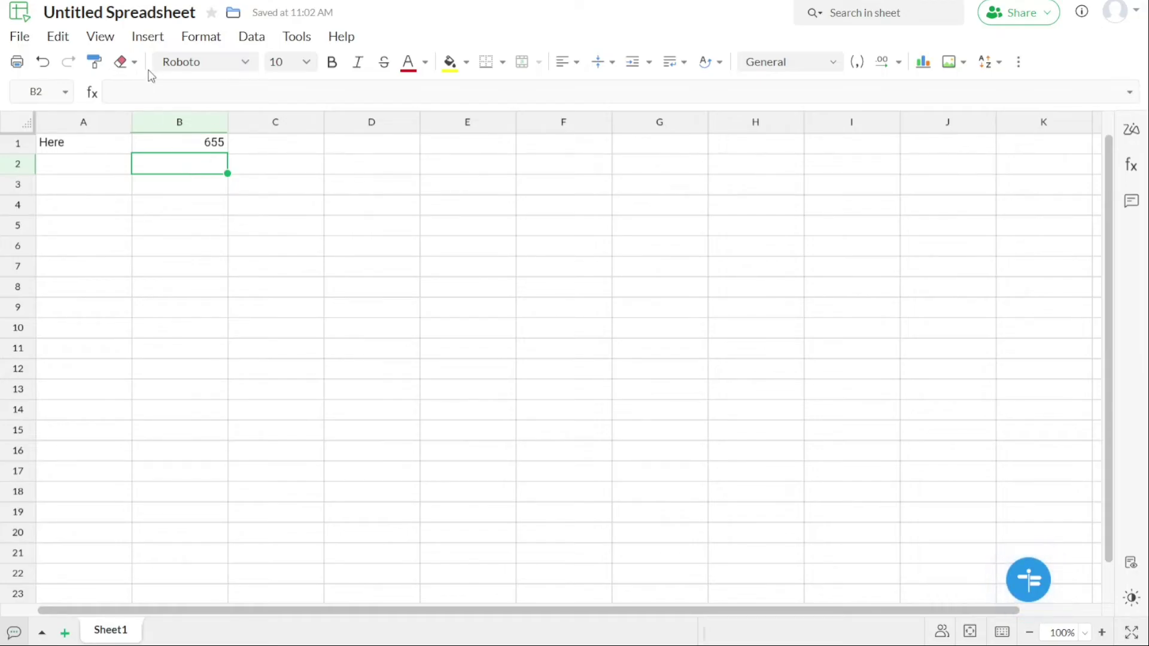
click(145, 39)
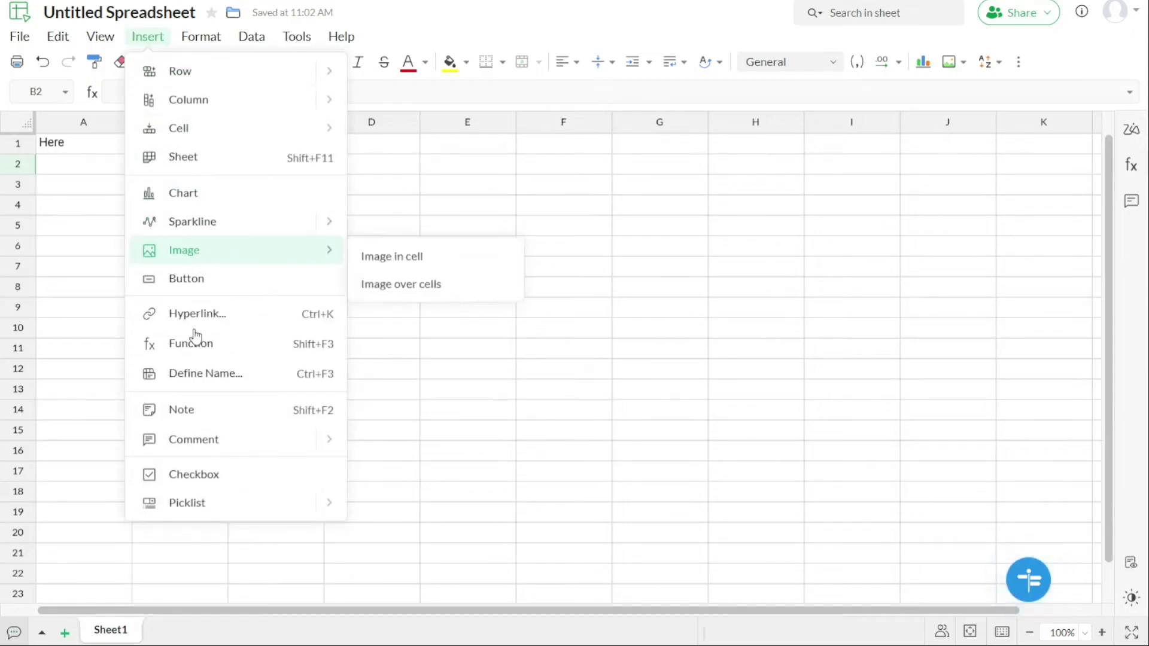
mouse_move(326, 128)
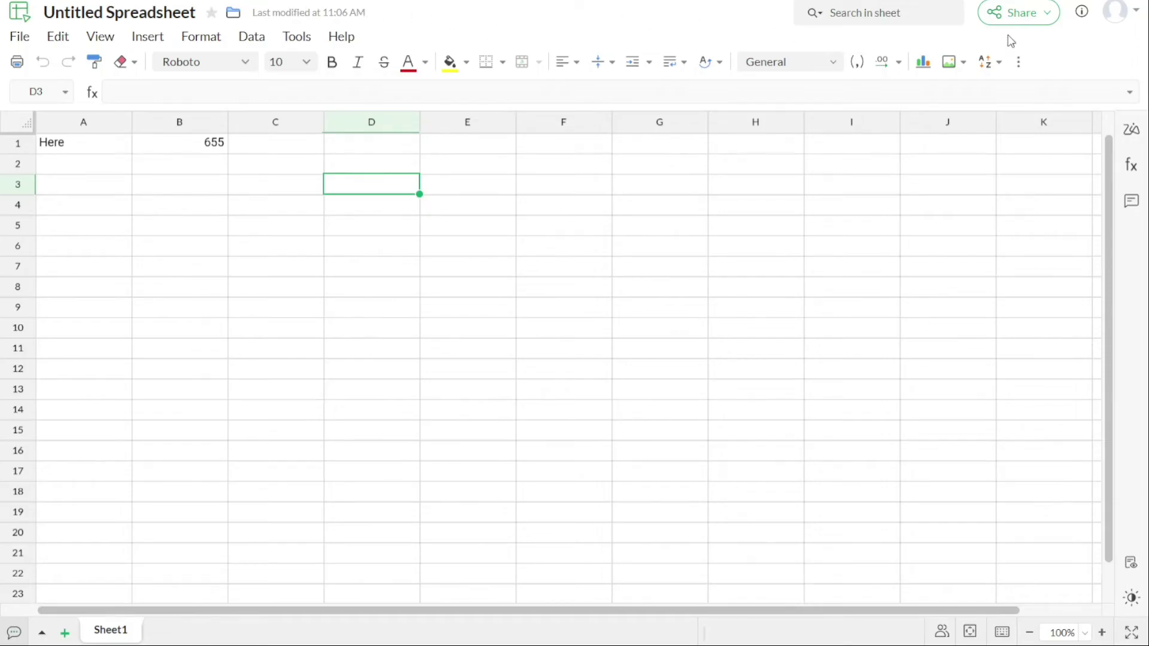
- Review the access levels in the Share with people dialog, then close it
click(1022, 19)
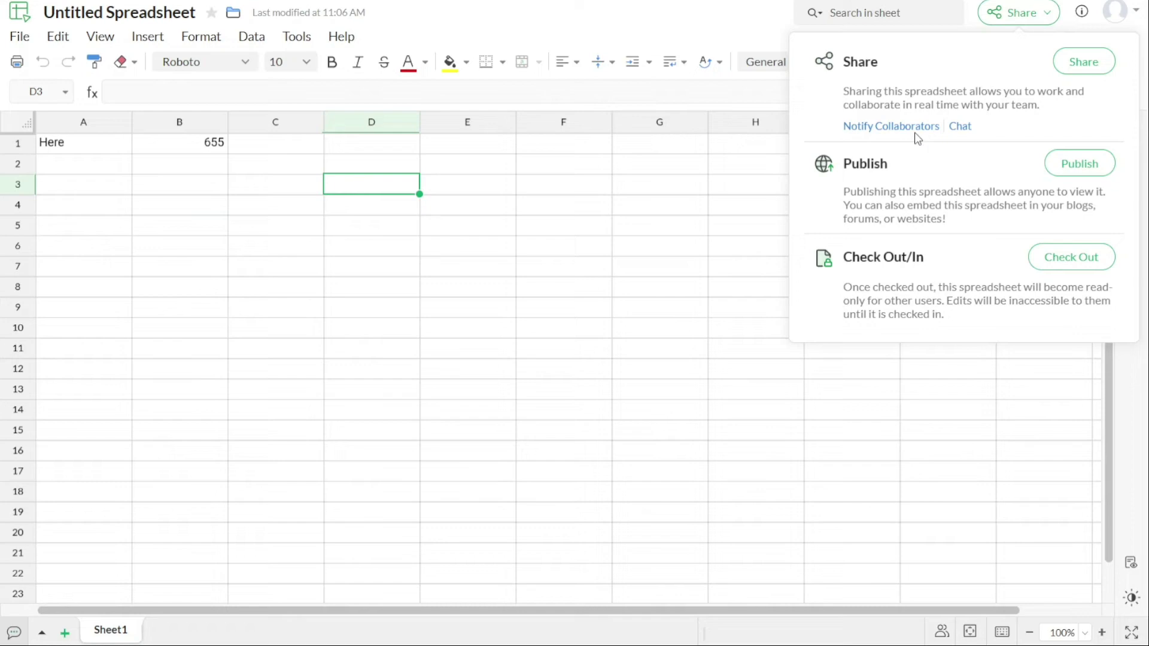
click(1085, 62)
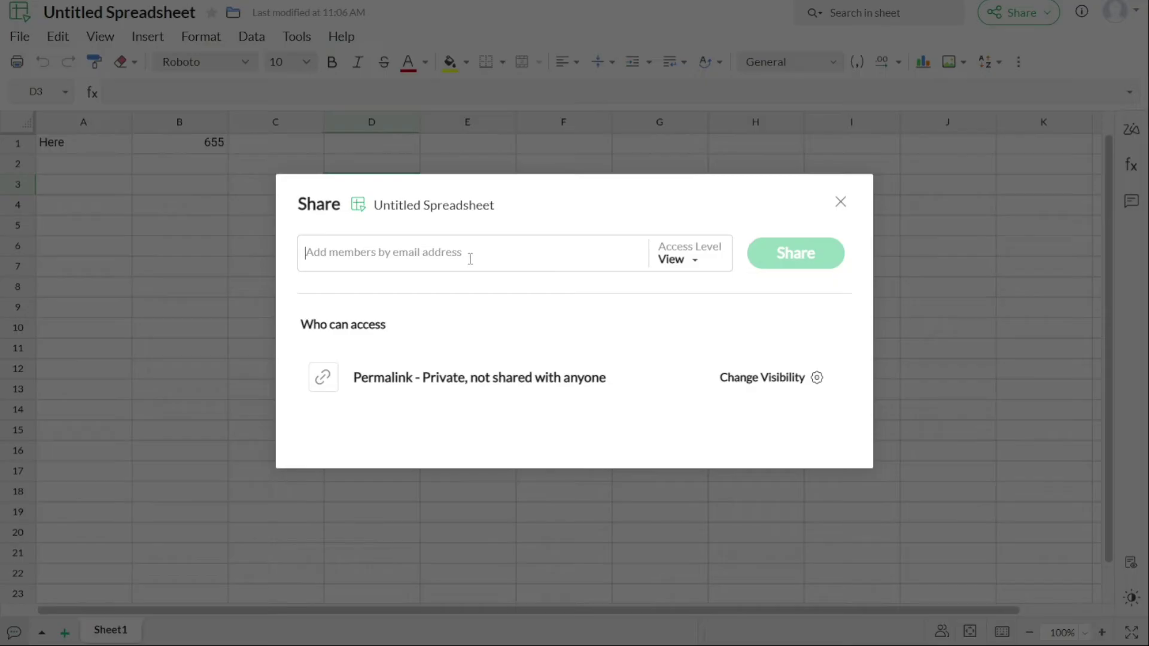
click(700, 254)
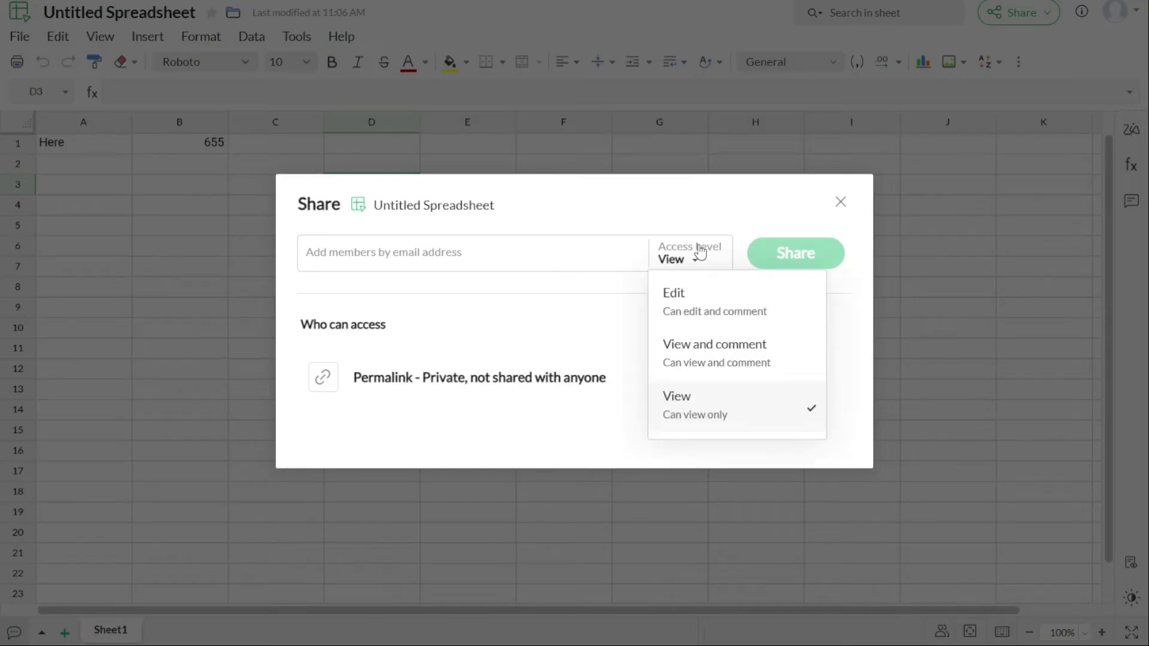
click(838, 207)
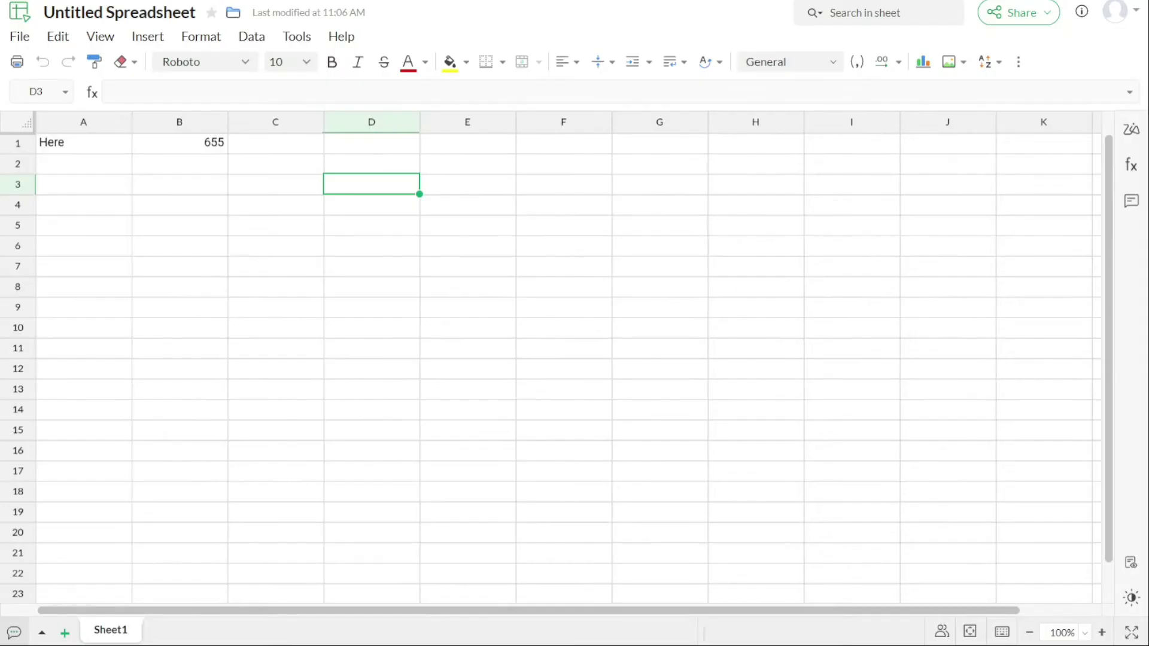
- Publish the spreadsheet in To External World mode
click(1040, 22)
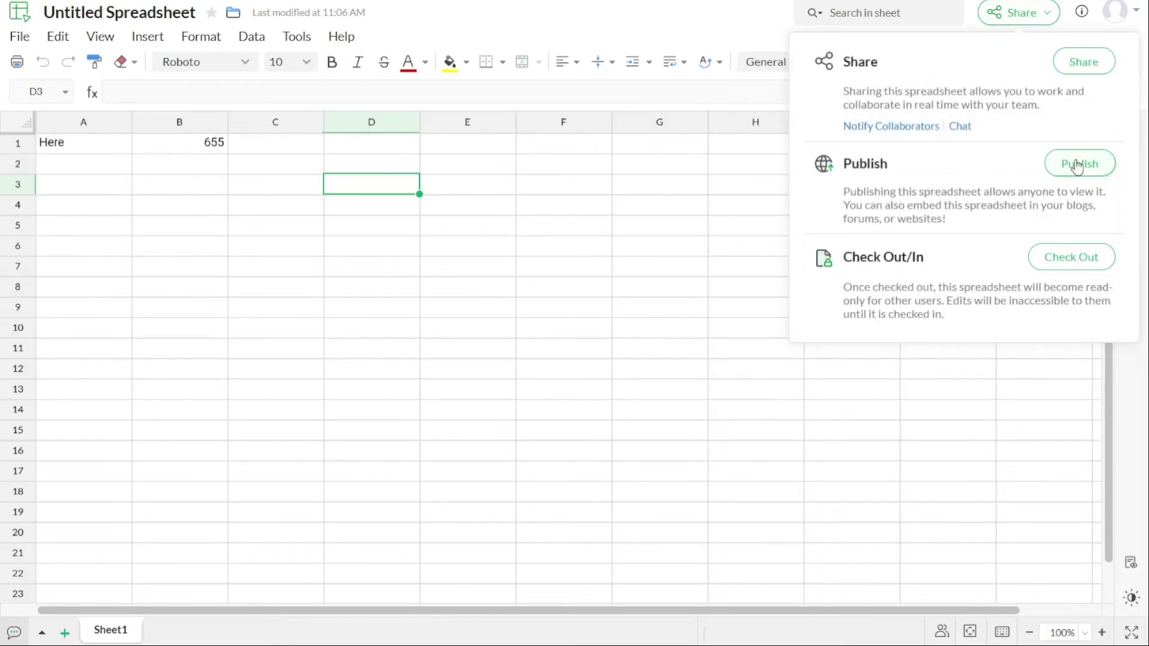
click(1076, 161)
click(428, 527)
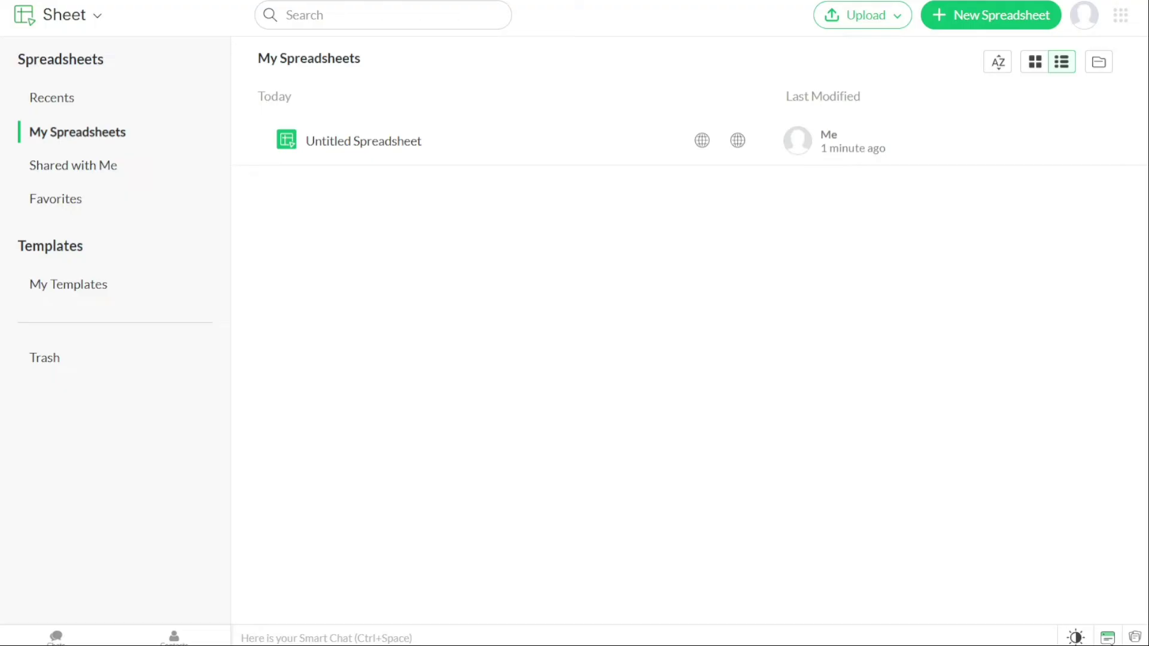
click(1077, 27)
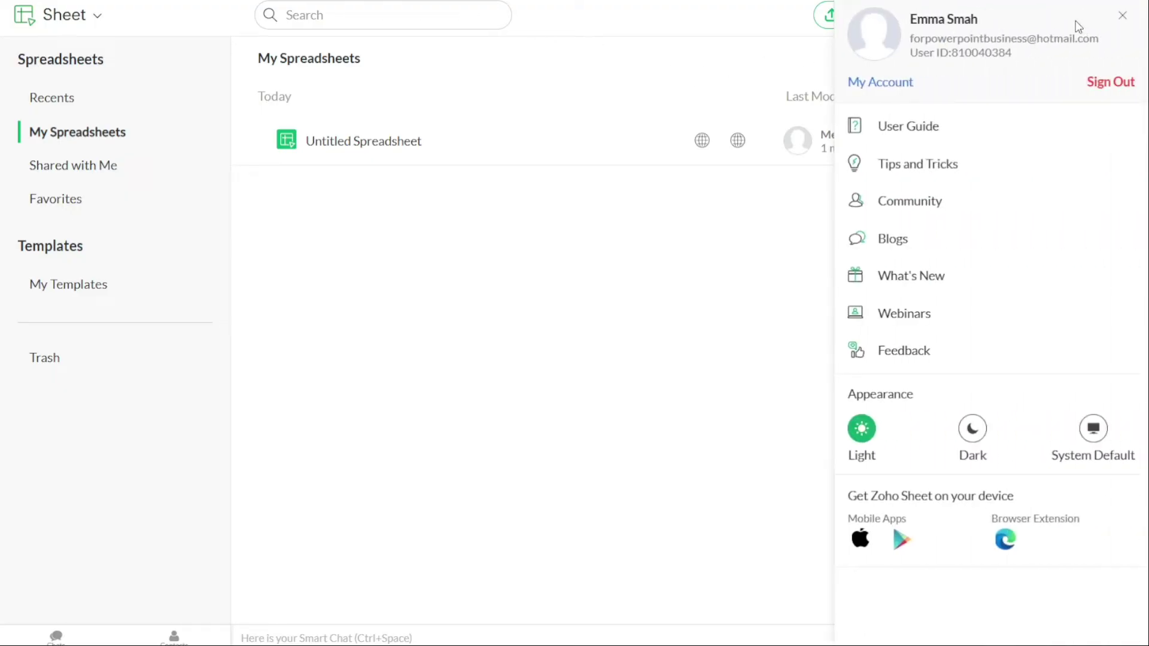
click(1122, 16)
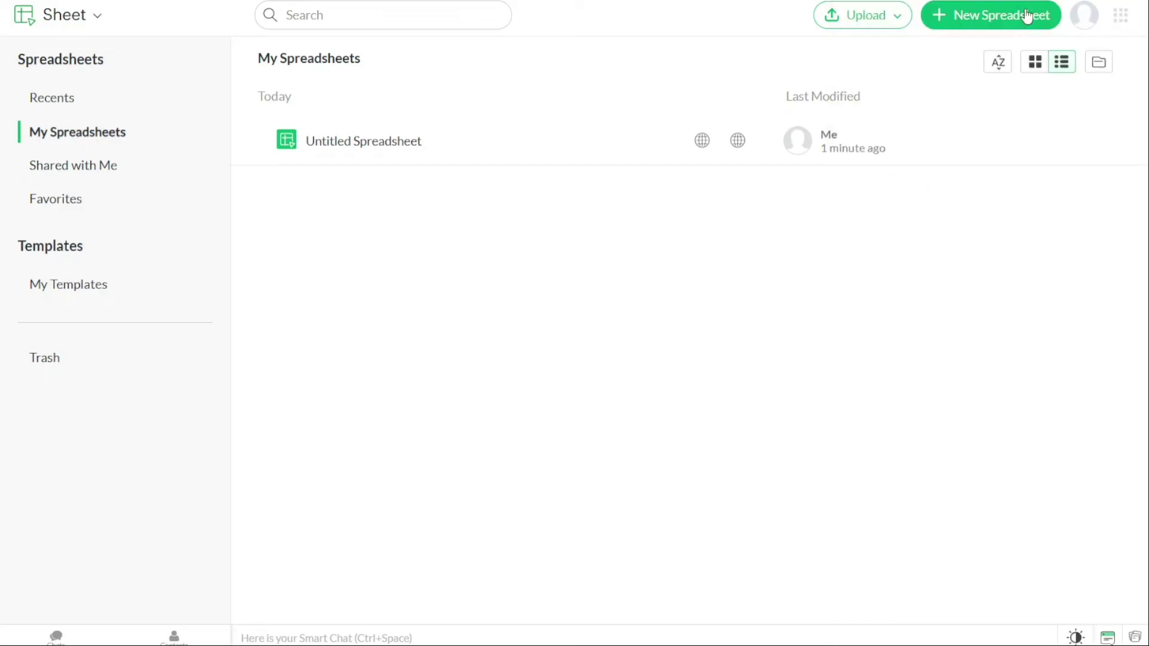
click(1076, 14)
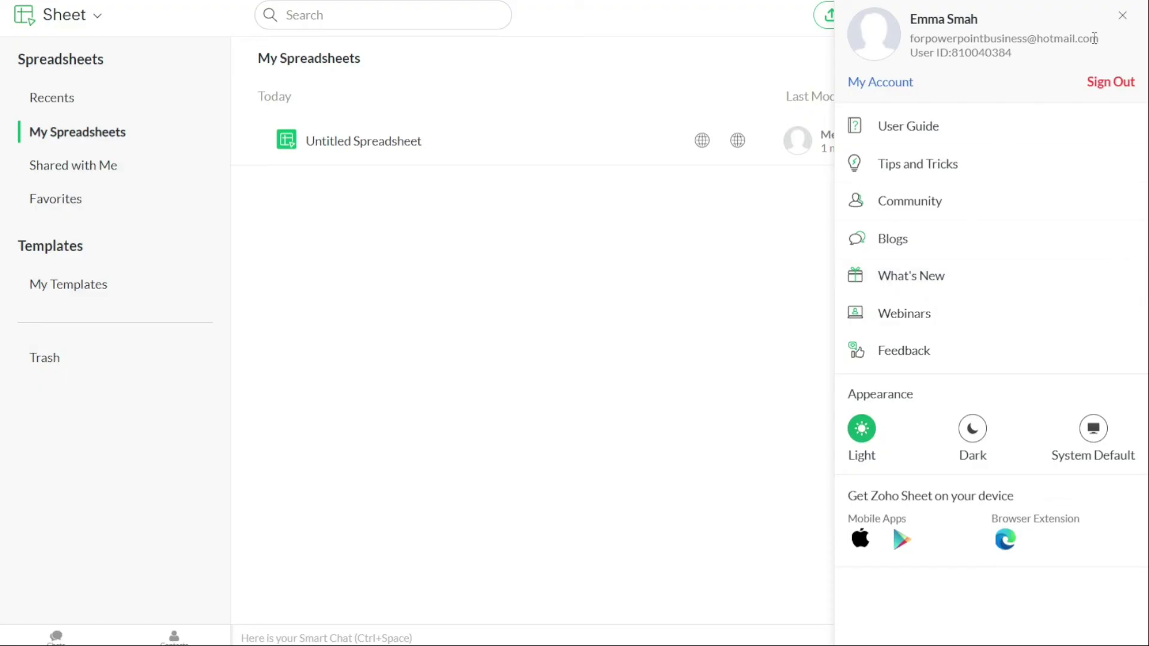
click(1123, 18)
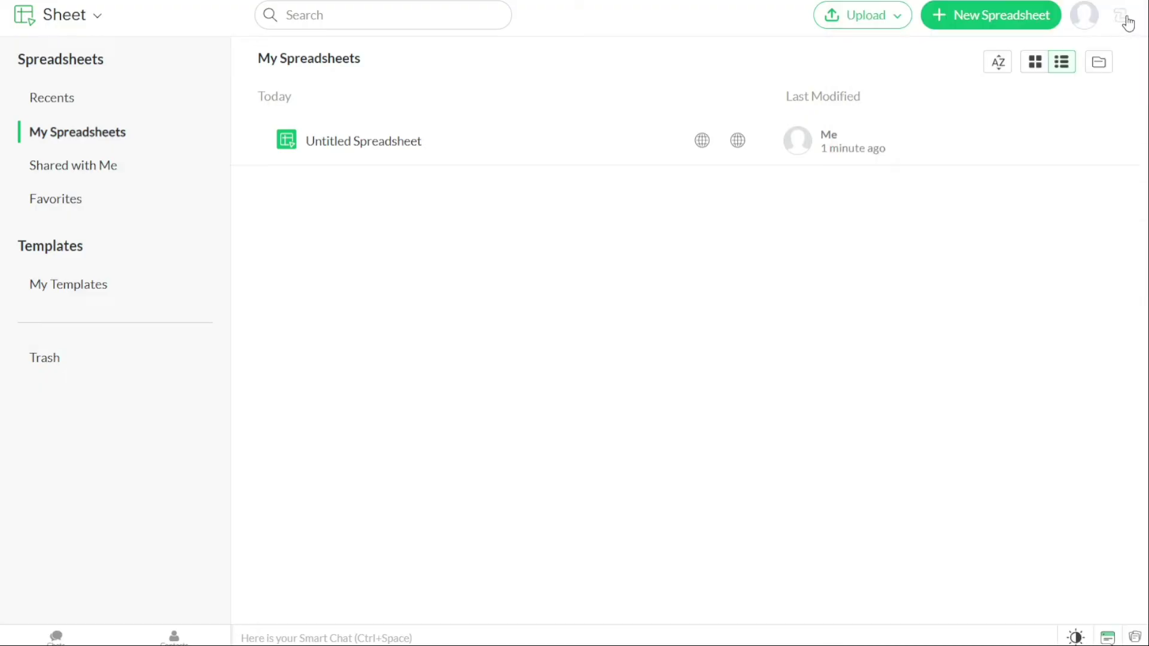
click(1127, 23)
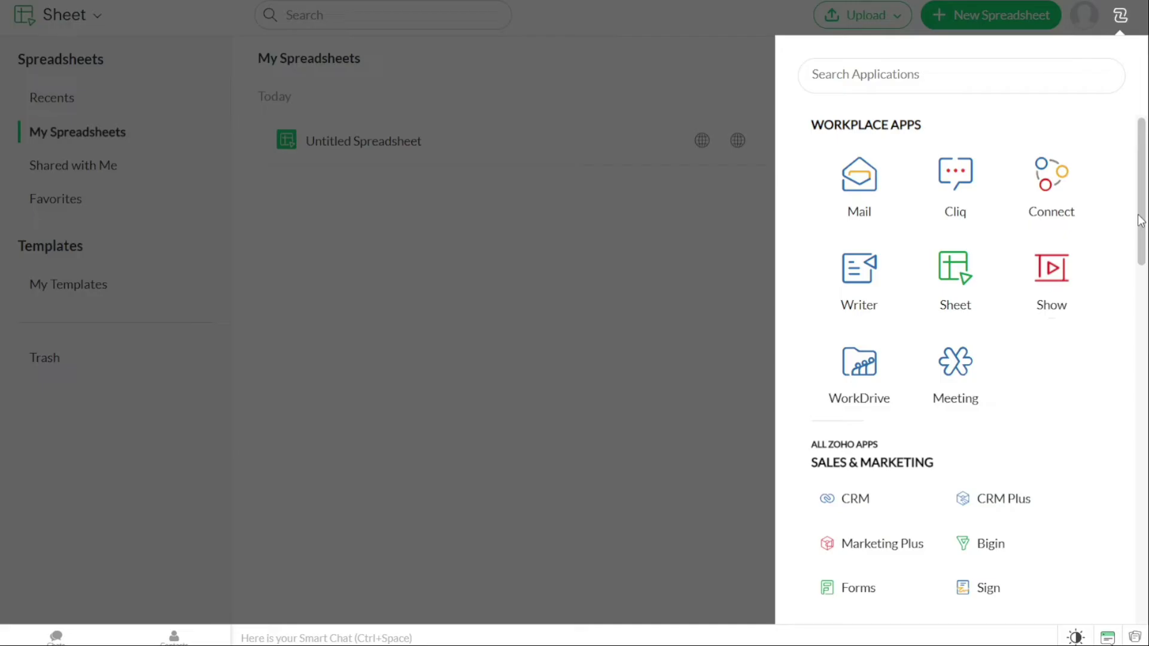
click(684, 329)
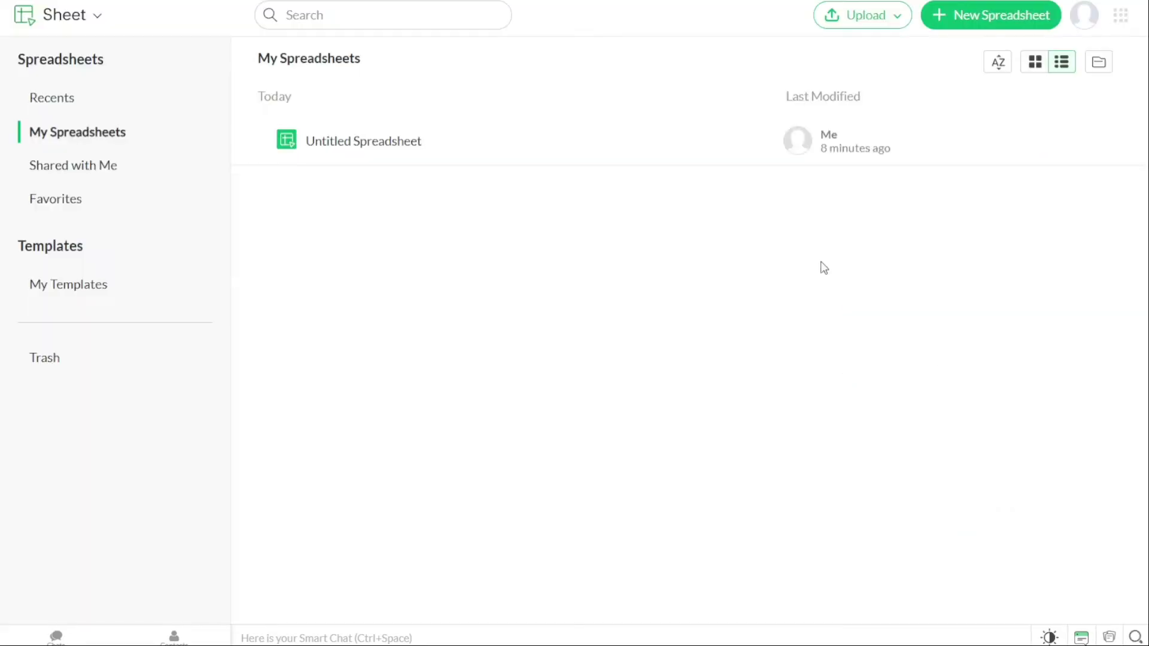
click(1109, 638)
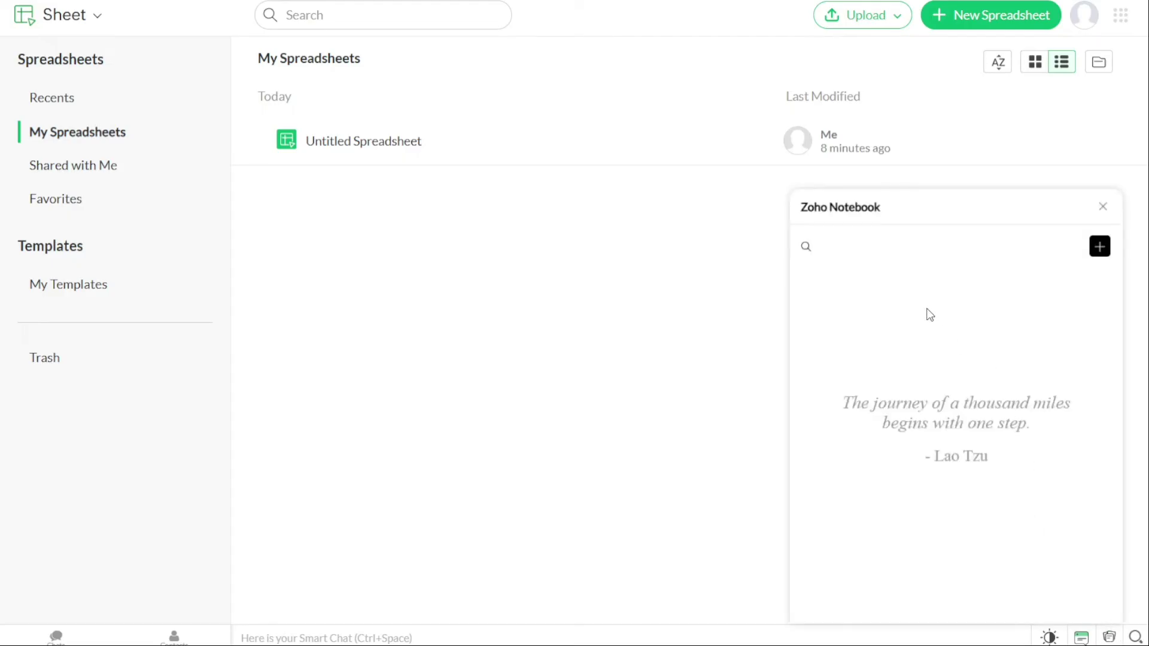
click(1102, 256)
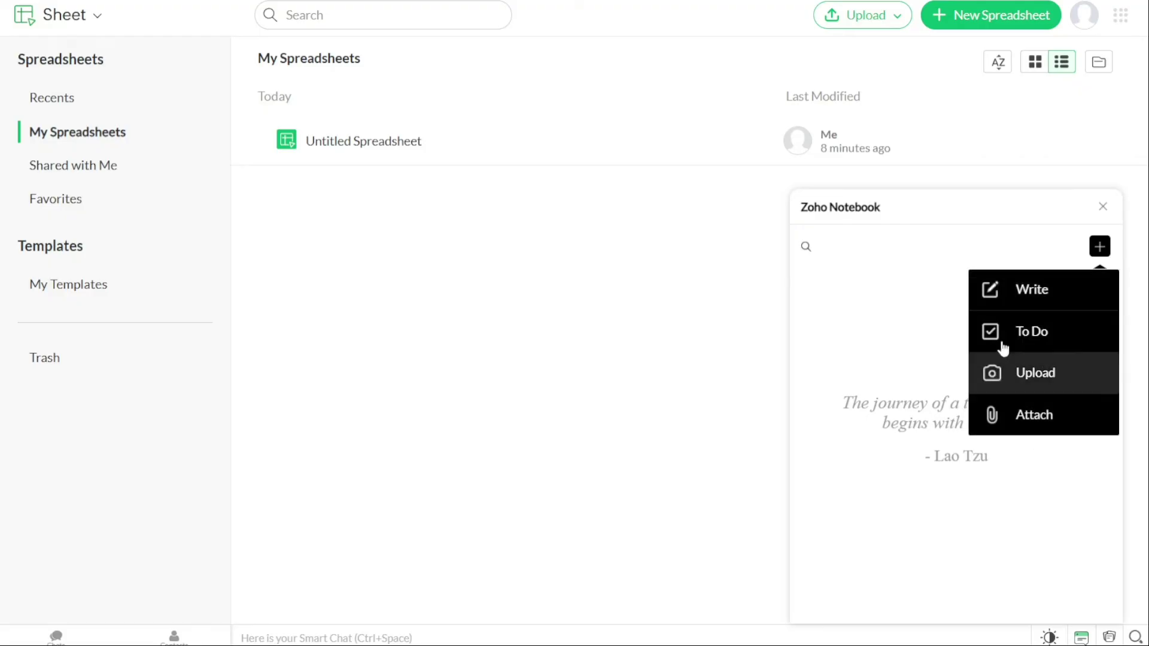
click(1042, 291)
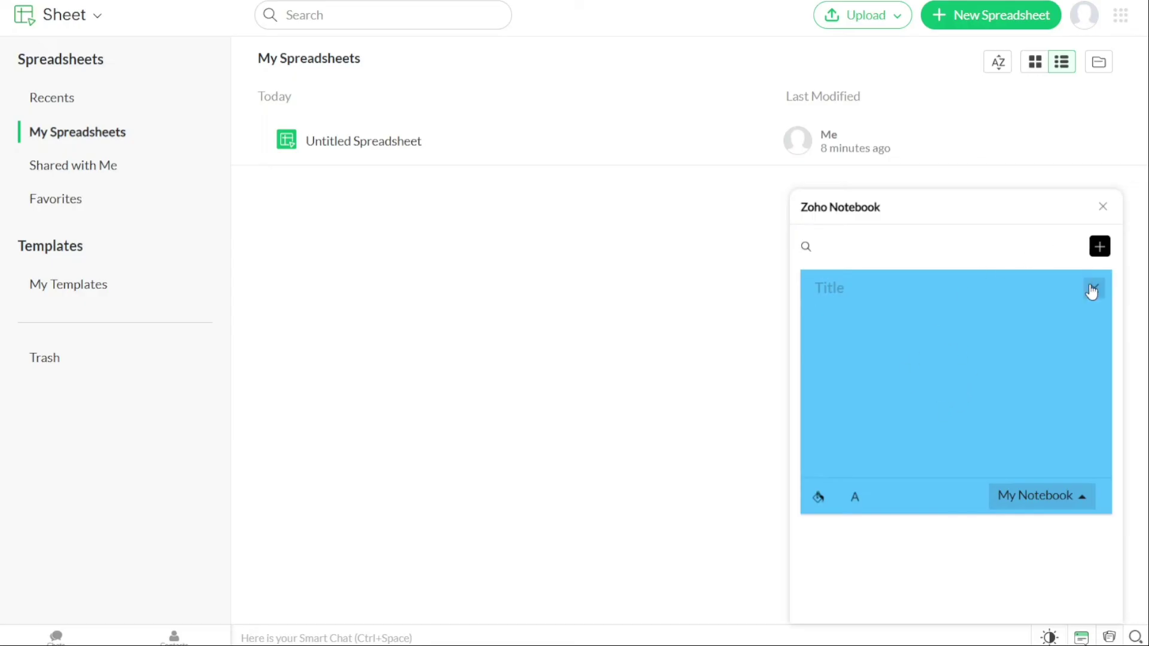
click(1094, 290)
click(1109, 244)
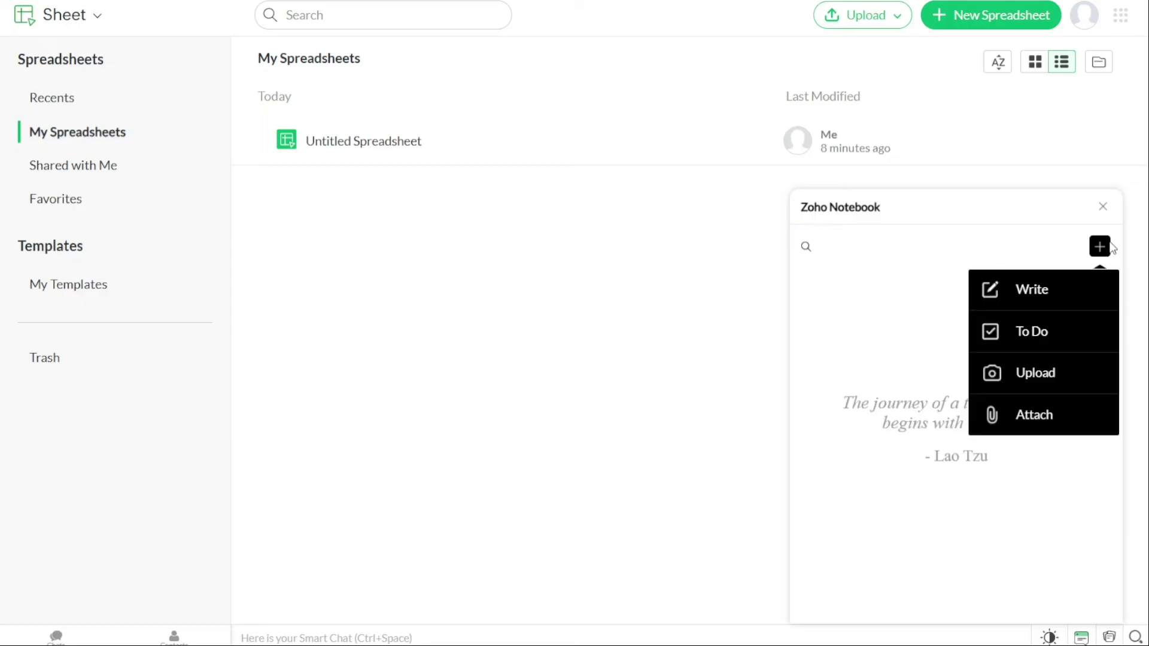
click(1104, 208)
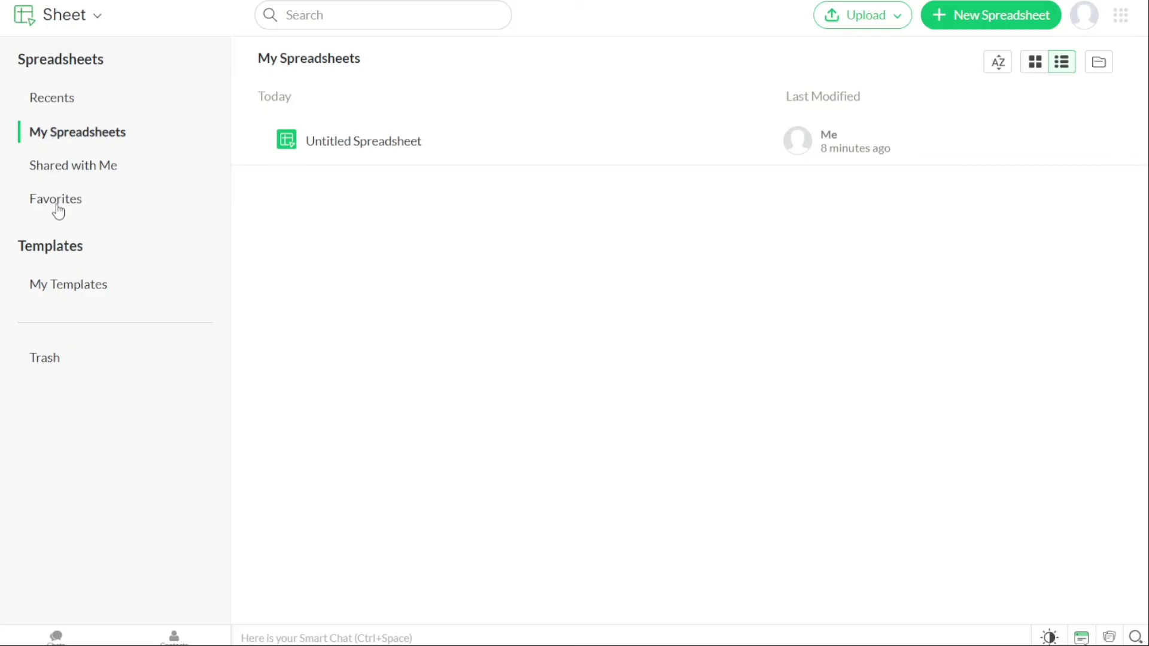
click(49, 96)
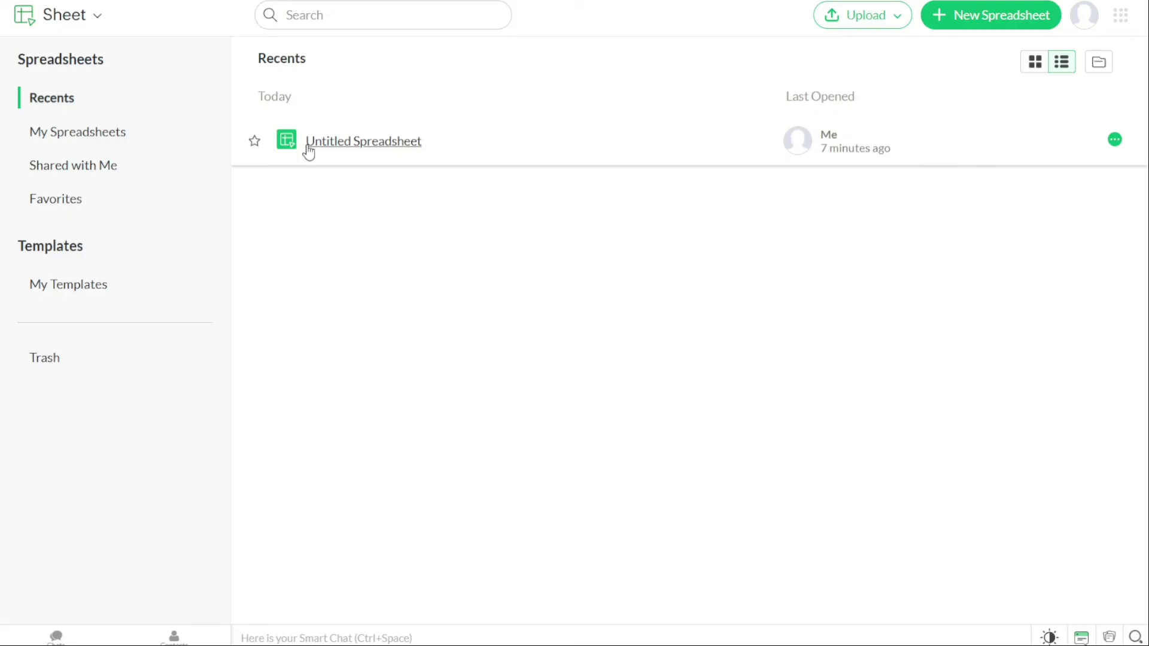
click(1031, 73)
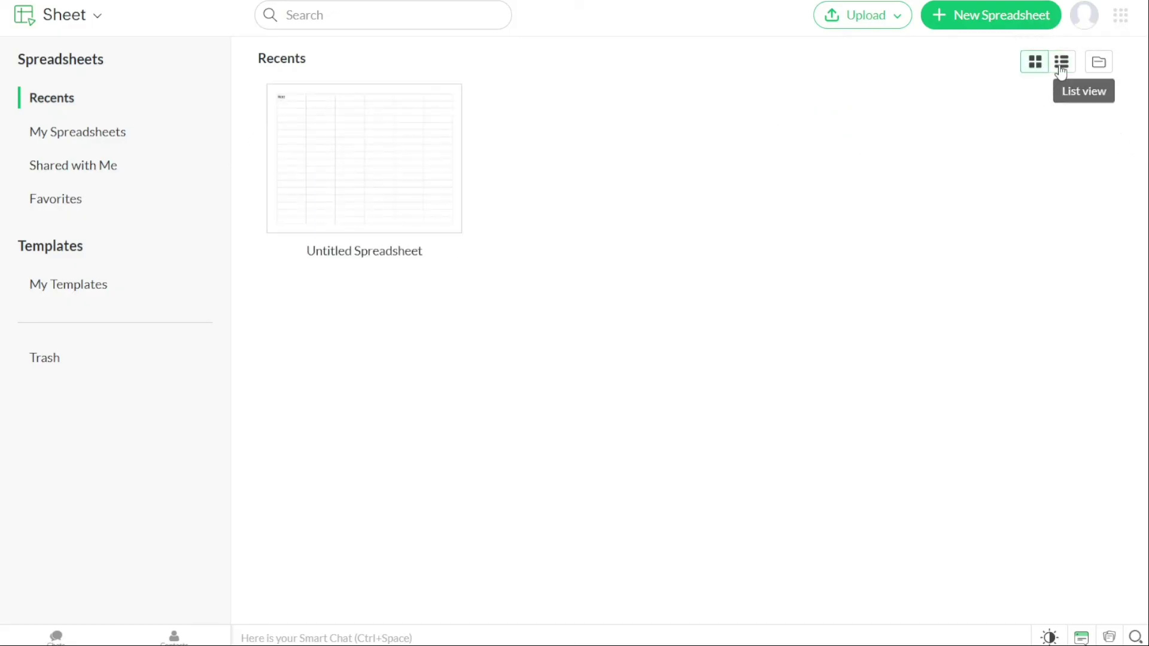
click(1060, 67)
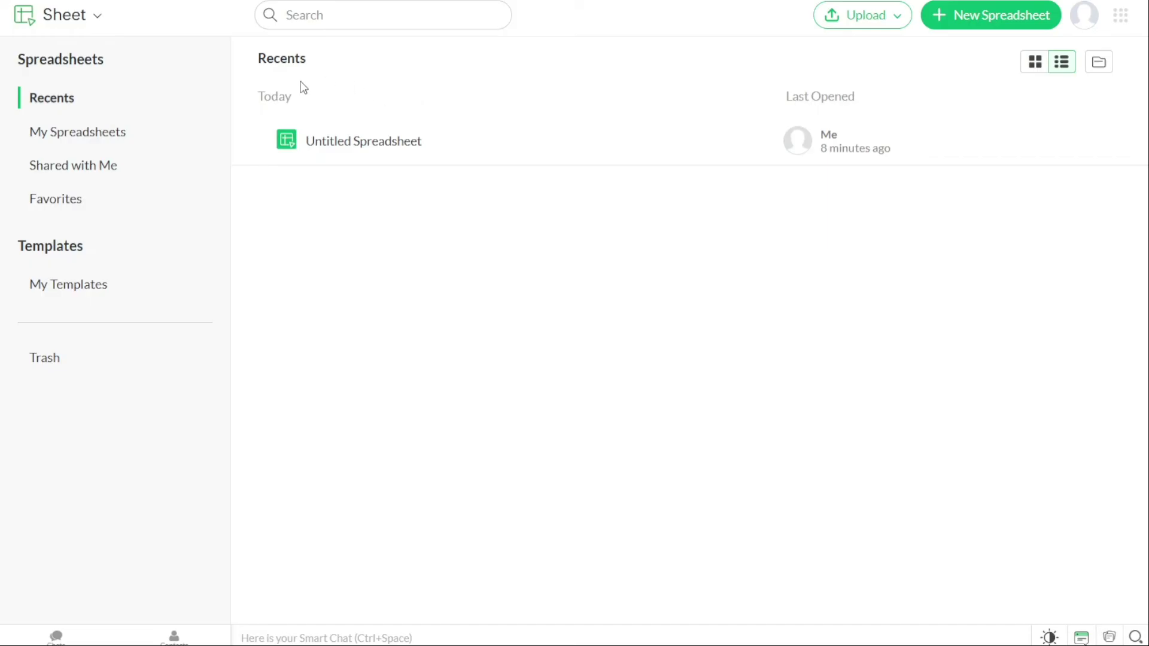
click(113, 143)
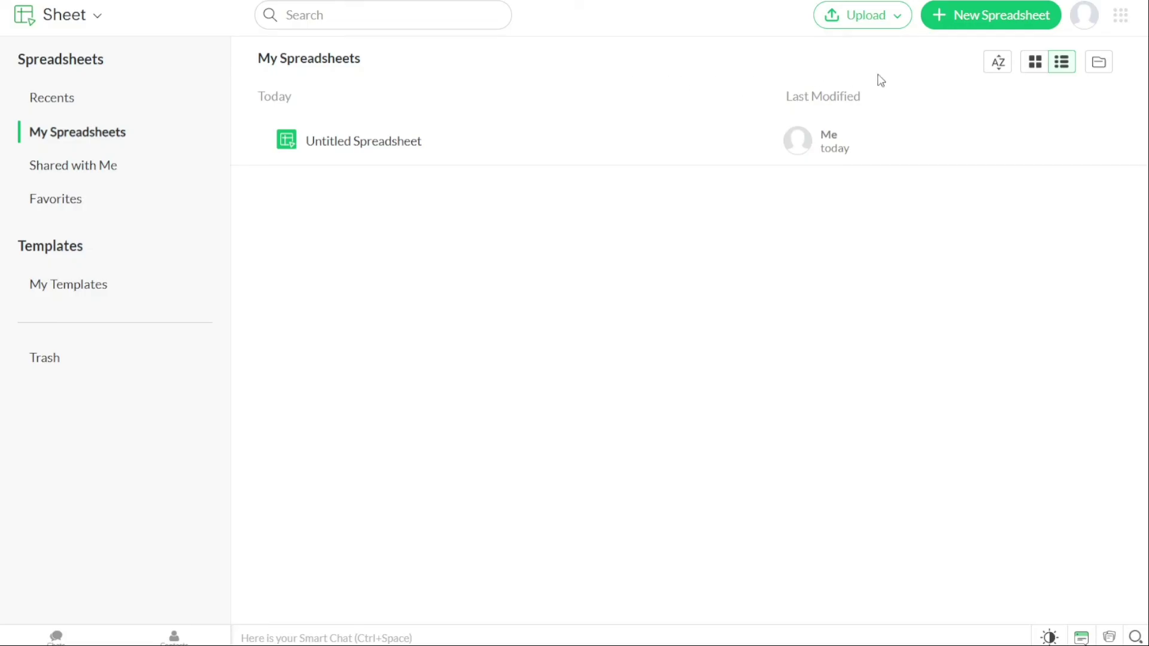
click(1040, 67)
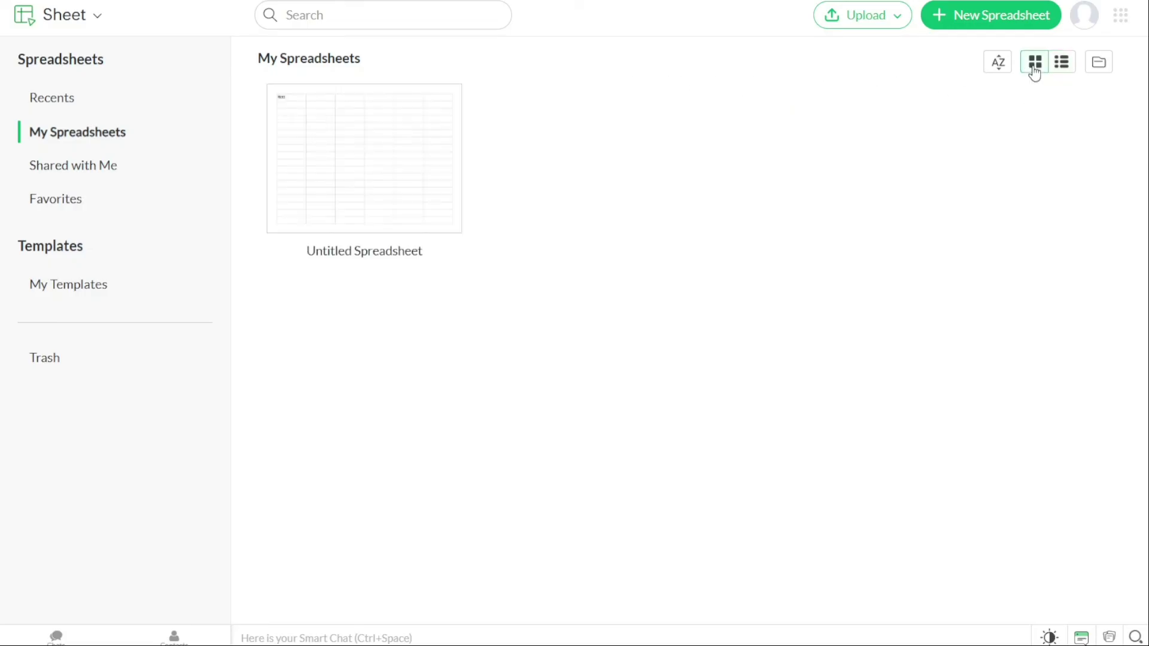
click(1062, 67)
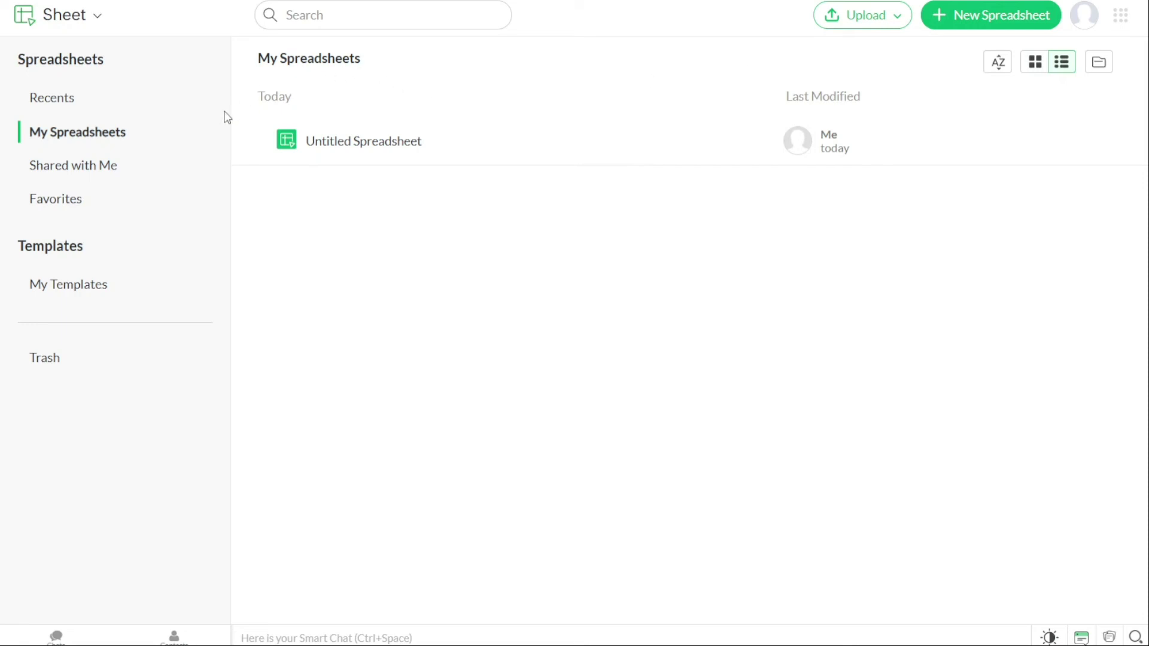
- Look through the Shared with Me and Favorites sections, then return to My Spreadsheets
click(91, 173)
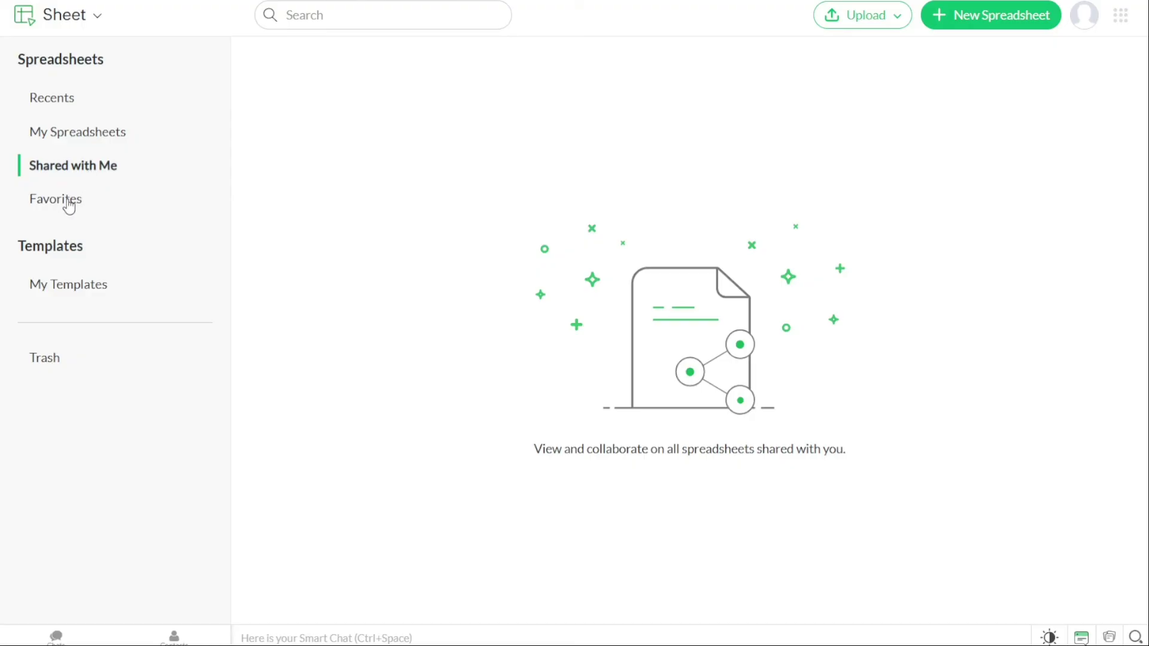
click(69, 204)
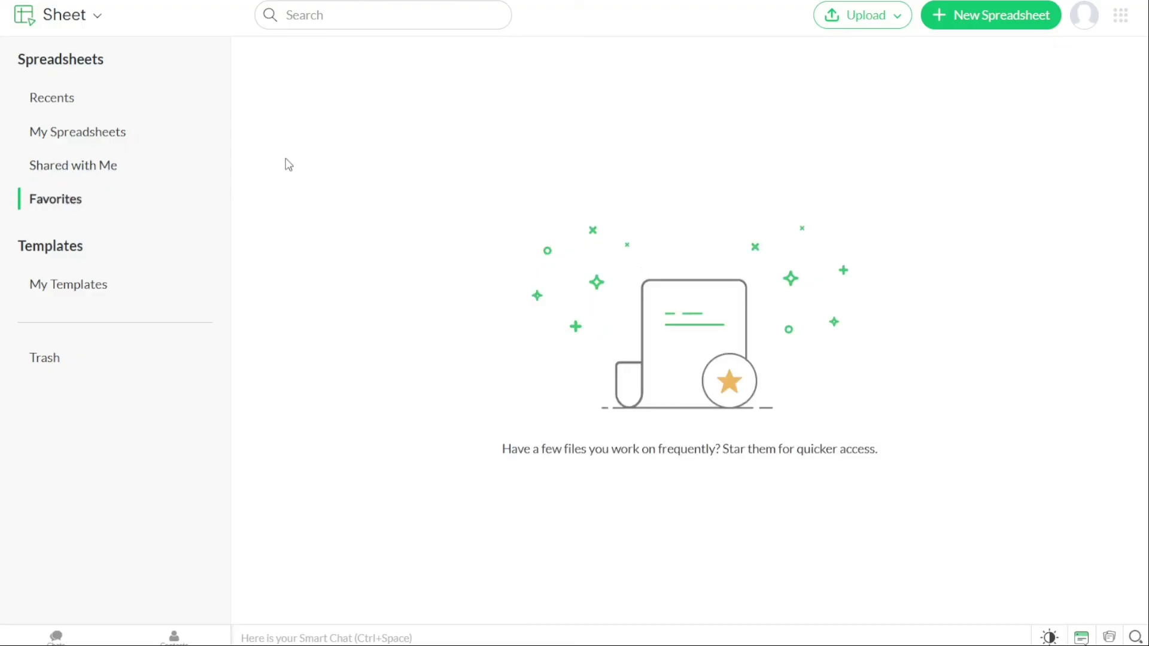
click(112, 134)
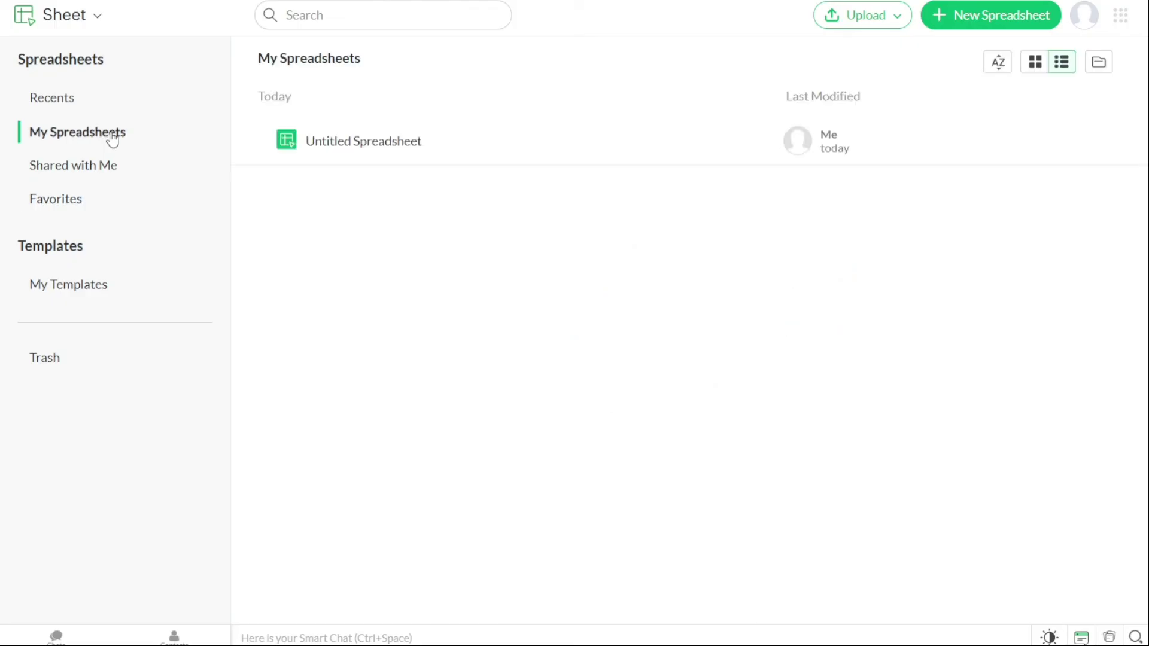
- Star Untitled Spreadsheet, check it under Favorites, then view the empty My Templates section
click(255, 141)
click(88, 205)
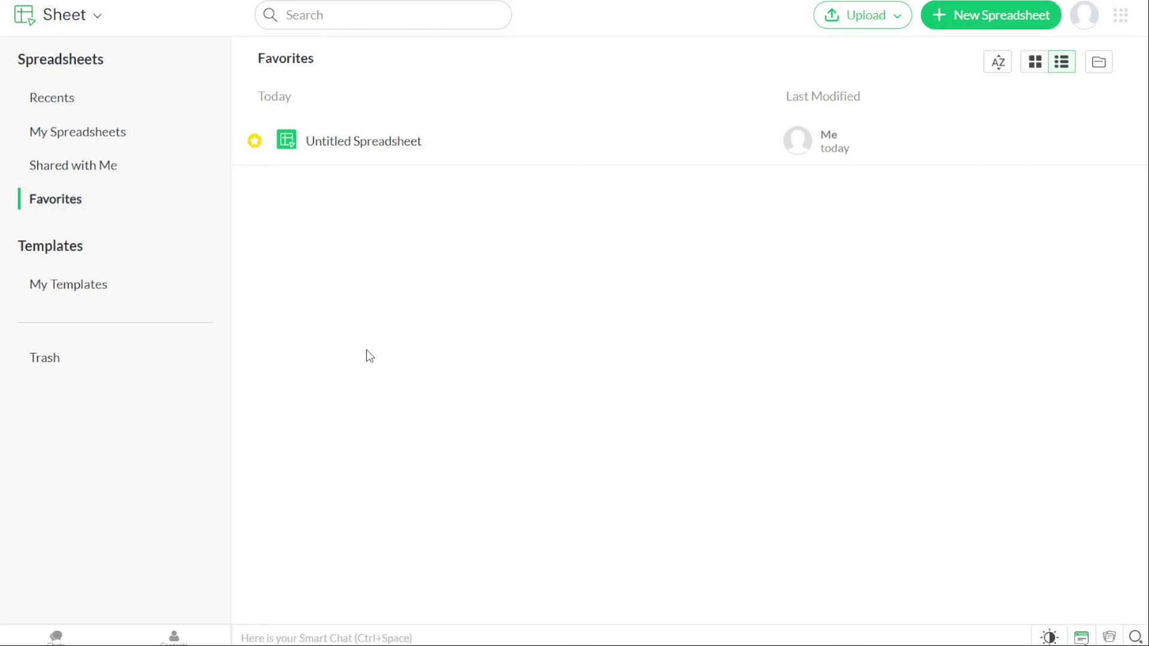
click(101, 287)
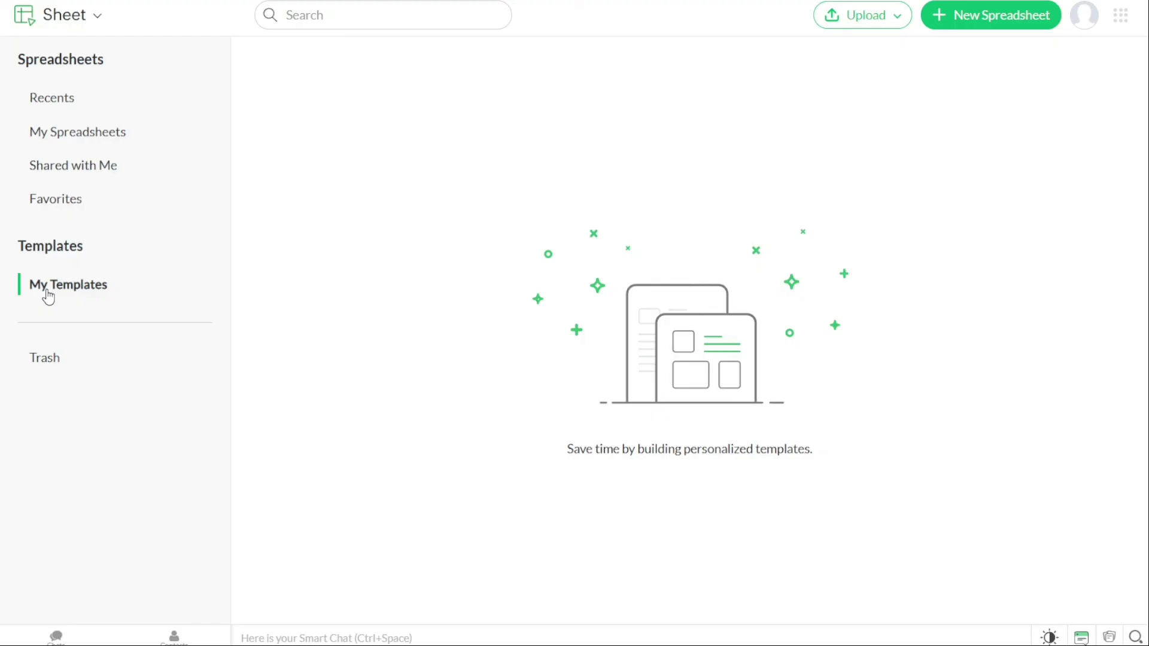
- Show the Trash section holding the trashed Untitled Spreadsheet
click(52, 361)
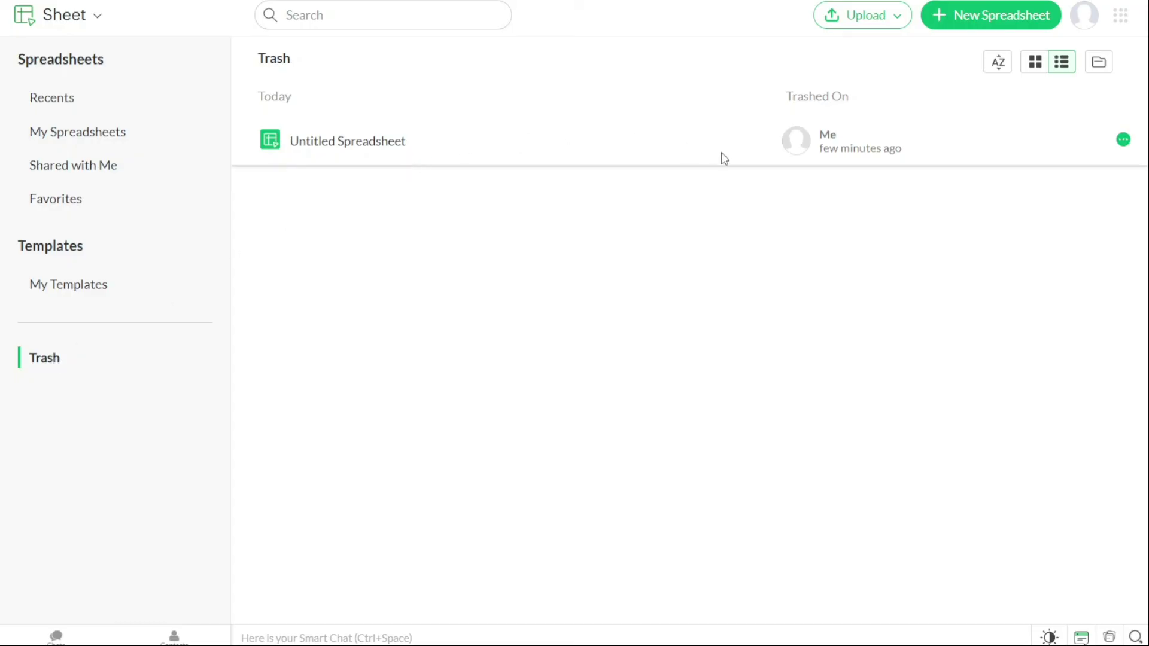
click(1124, 140)
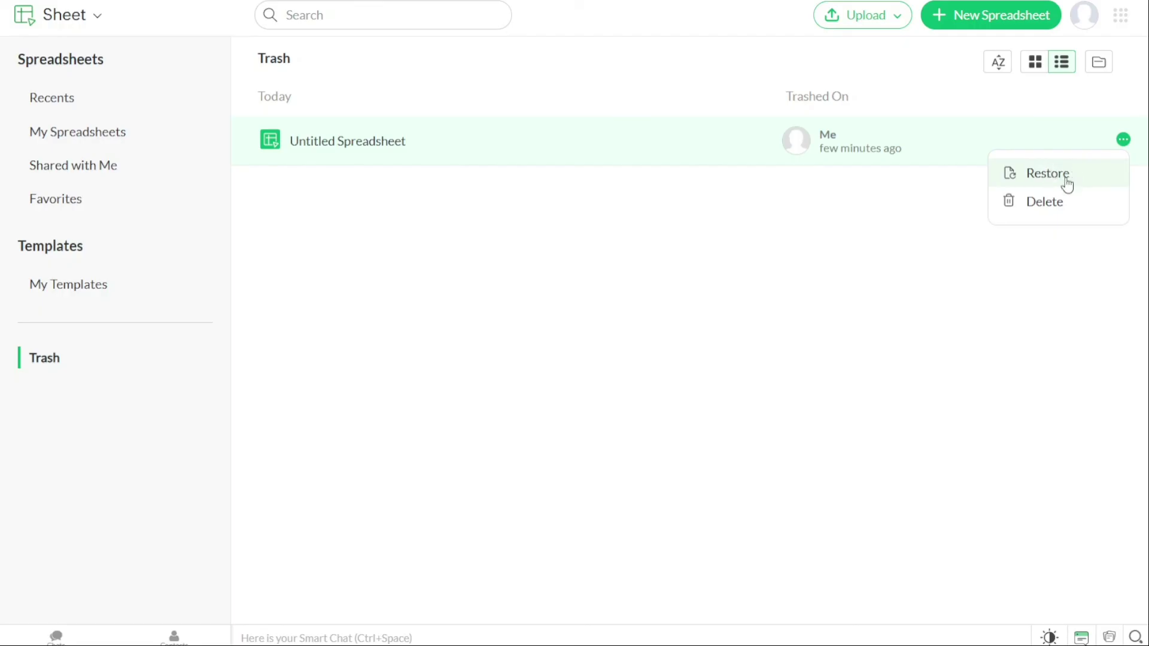
click(767, 240)
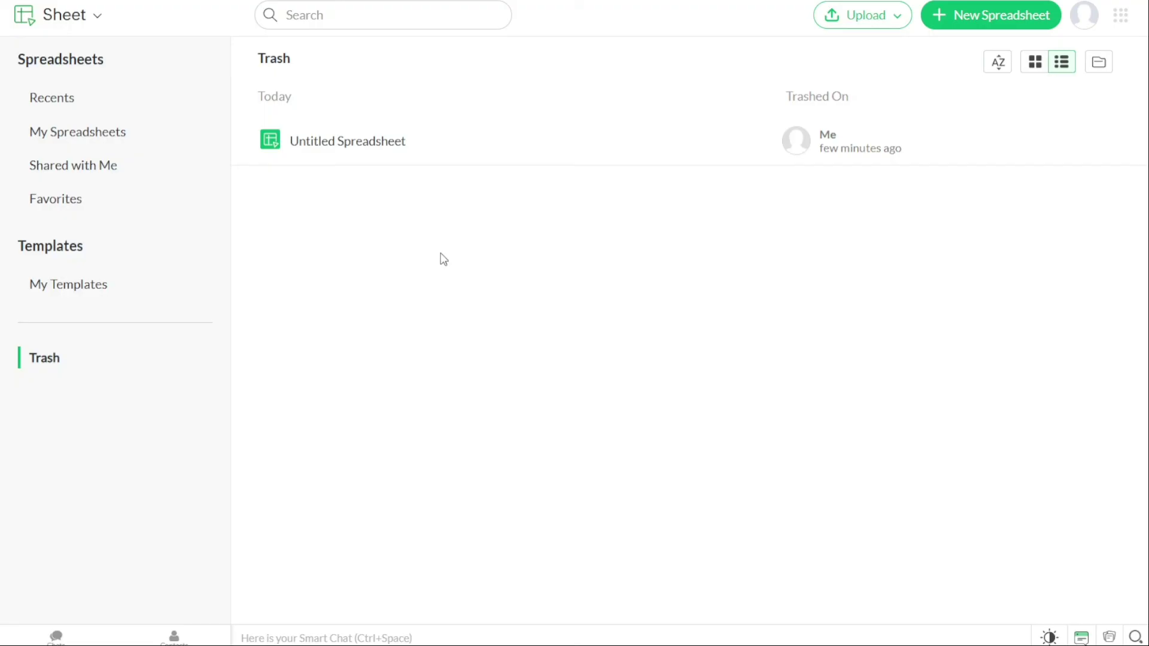
- Return to My Spreadsheets, then expand the JotForm tutorial video's full YouTube description
click(126, 134)
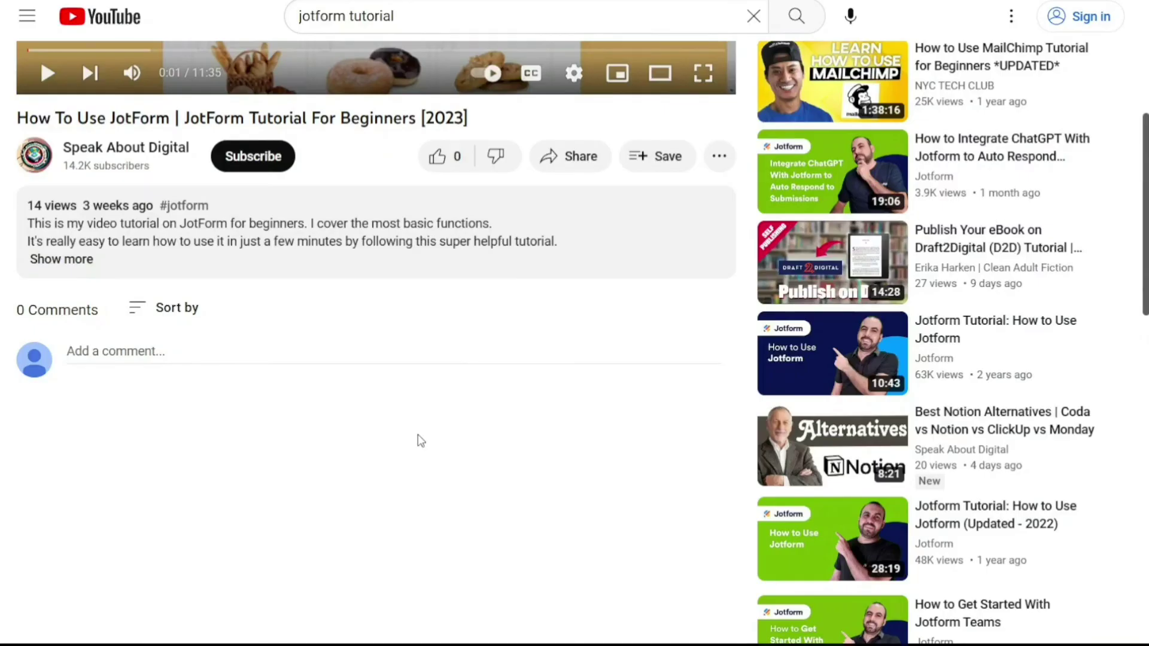
click(73, 262)
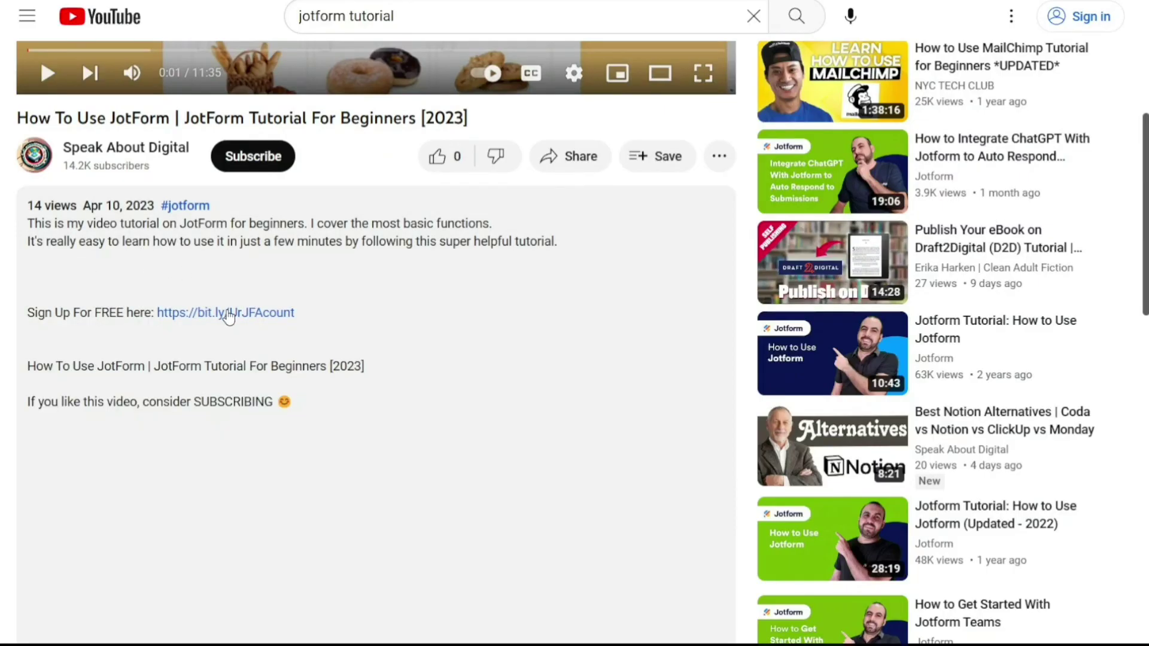